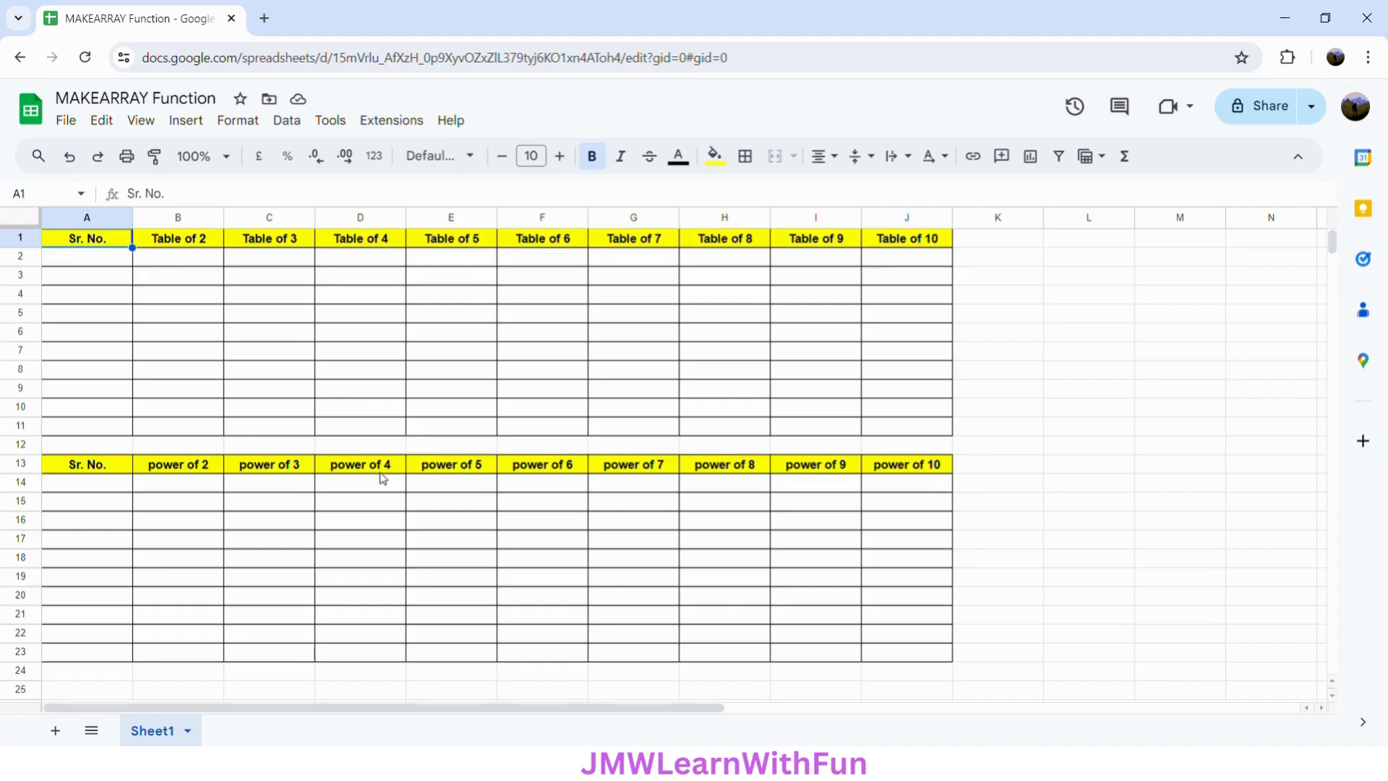
# - In cell A2, begin a MAKEARRAY formula with 10 rows and 10 columns
pyautogui.click(97, 260)
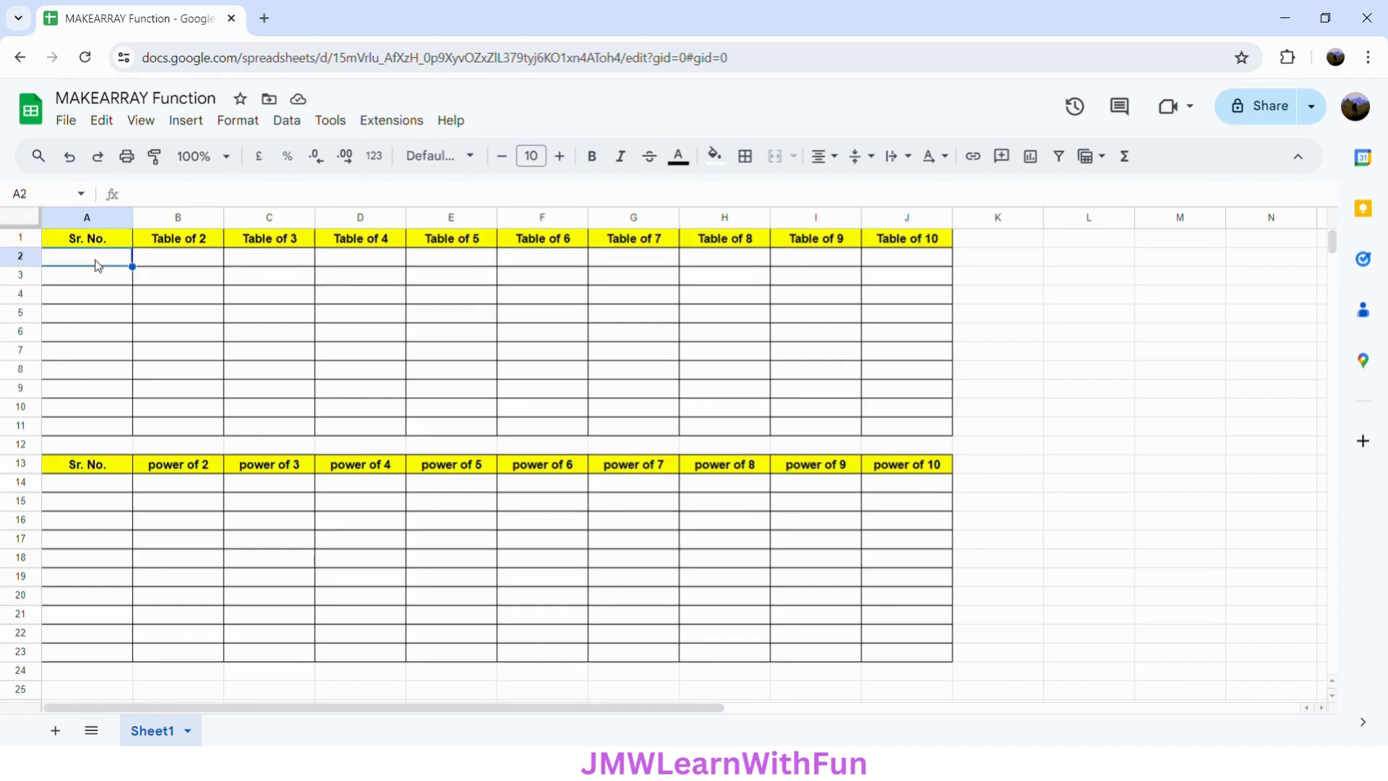
pyautogui.write('=M')
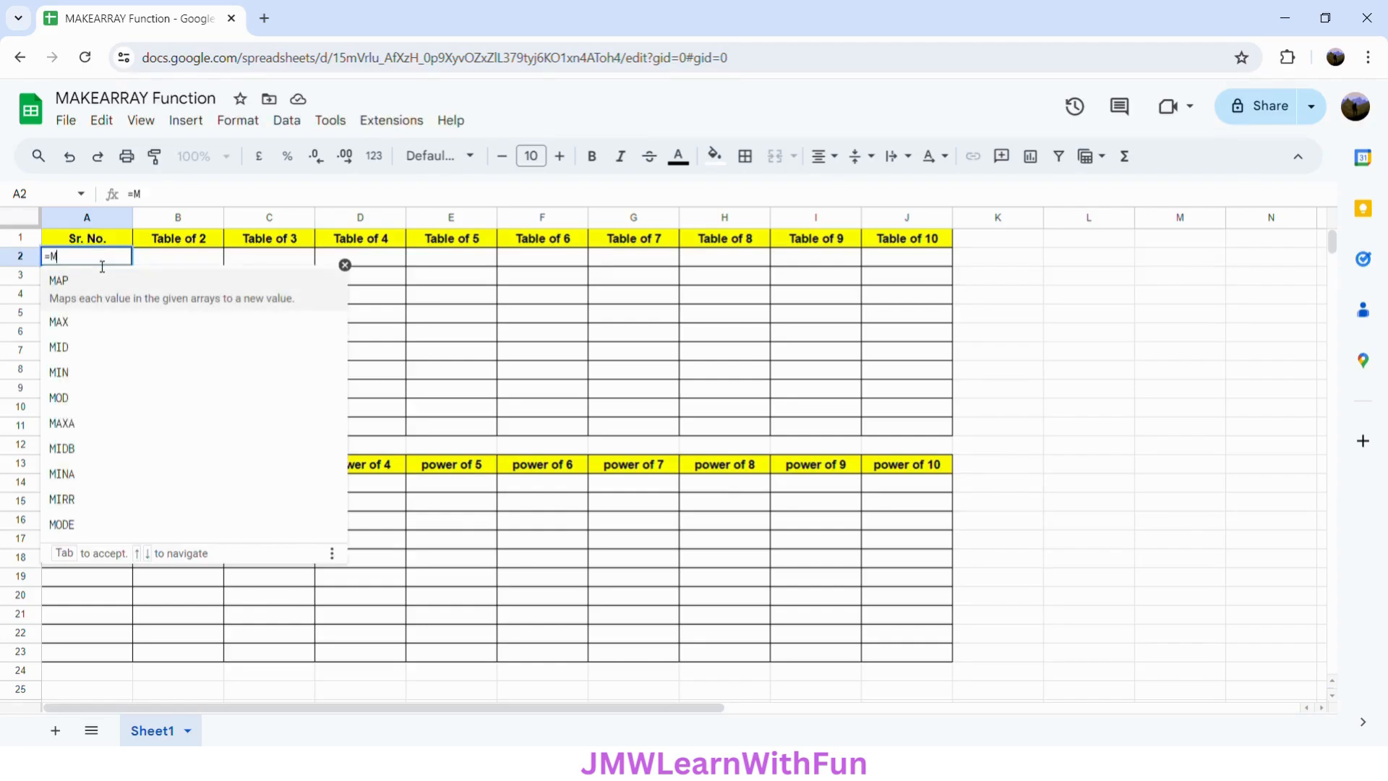
pyautogui.write('AKEARR')
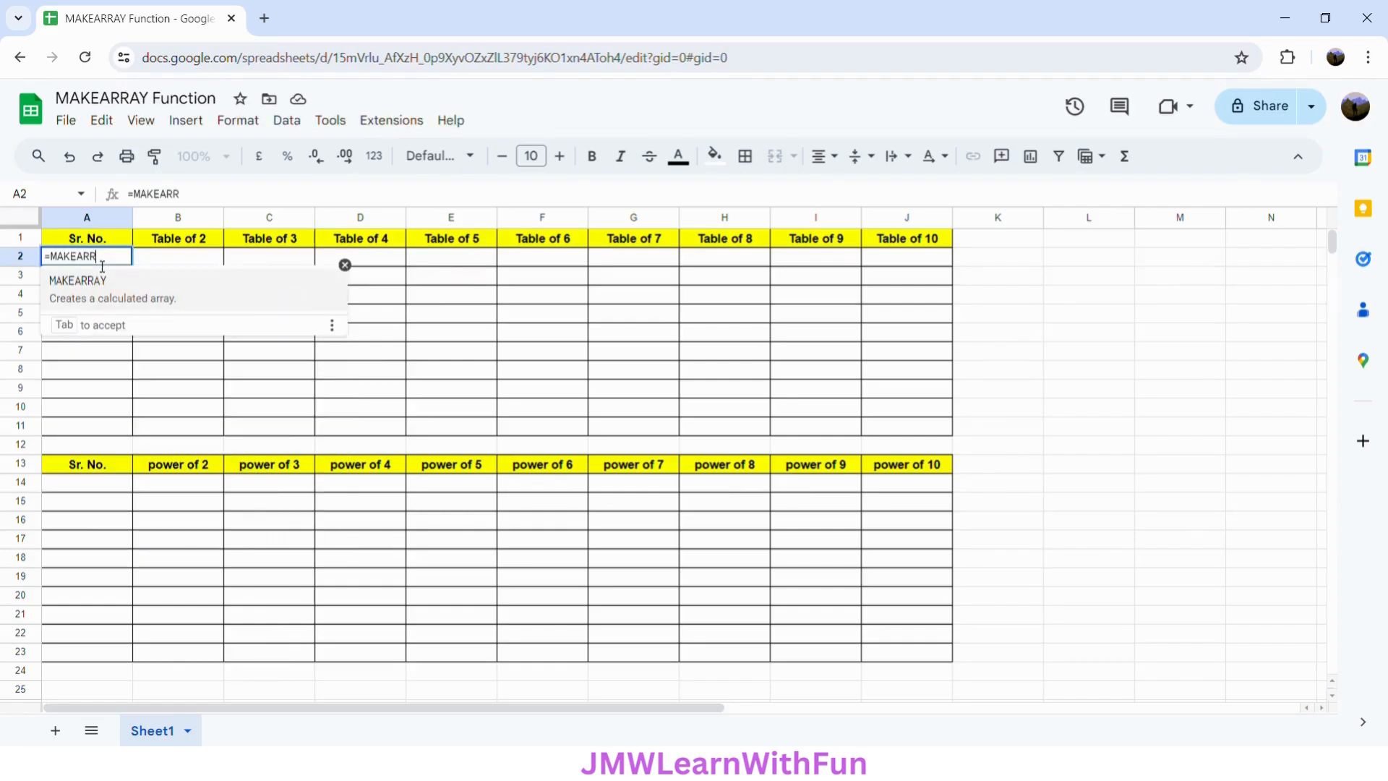
pyautogui.write('AY')
pyautogui.click(175, 311)
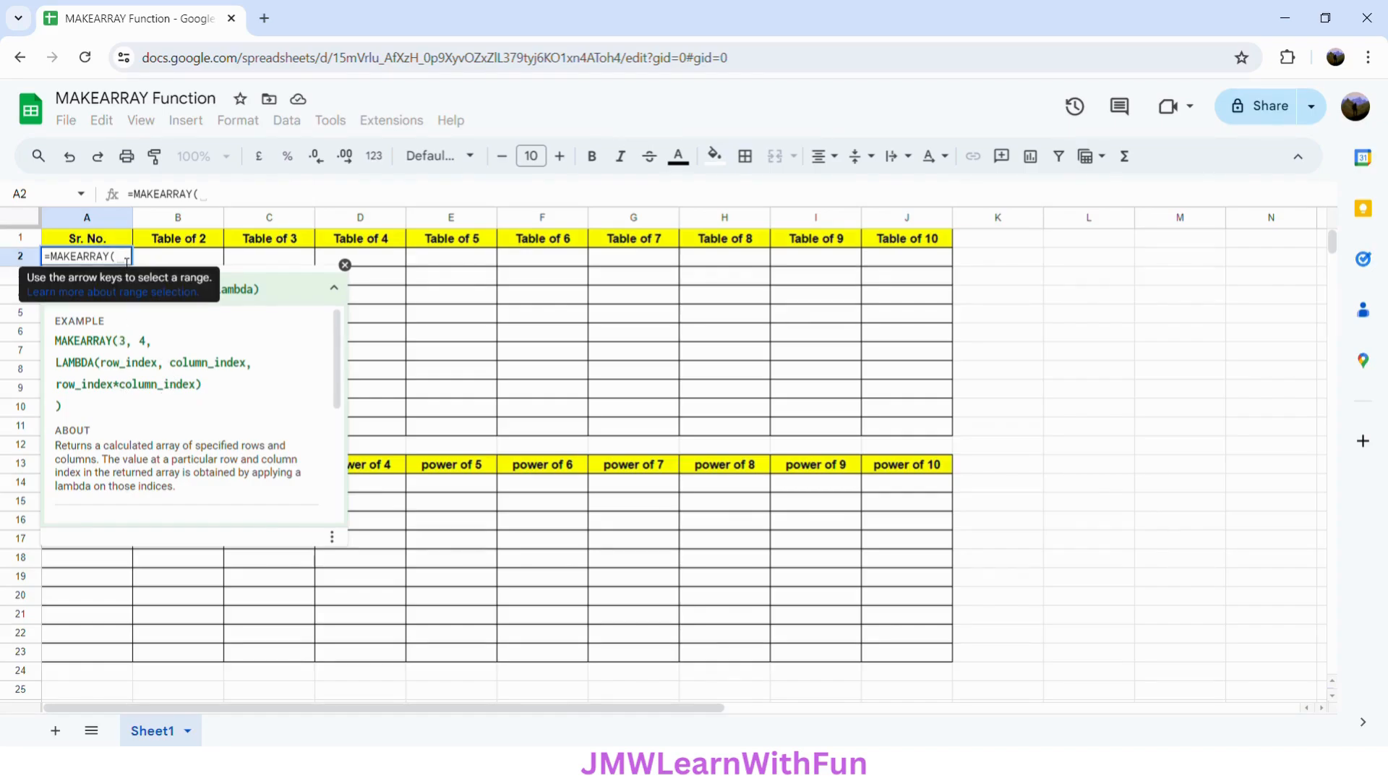
pyautogui.write('10,')
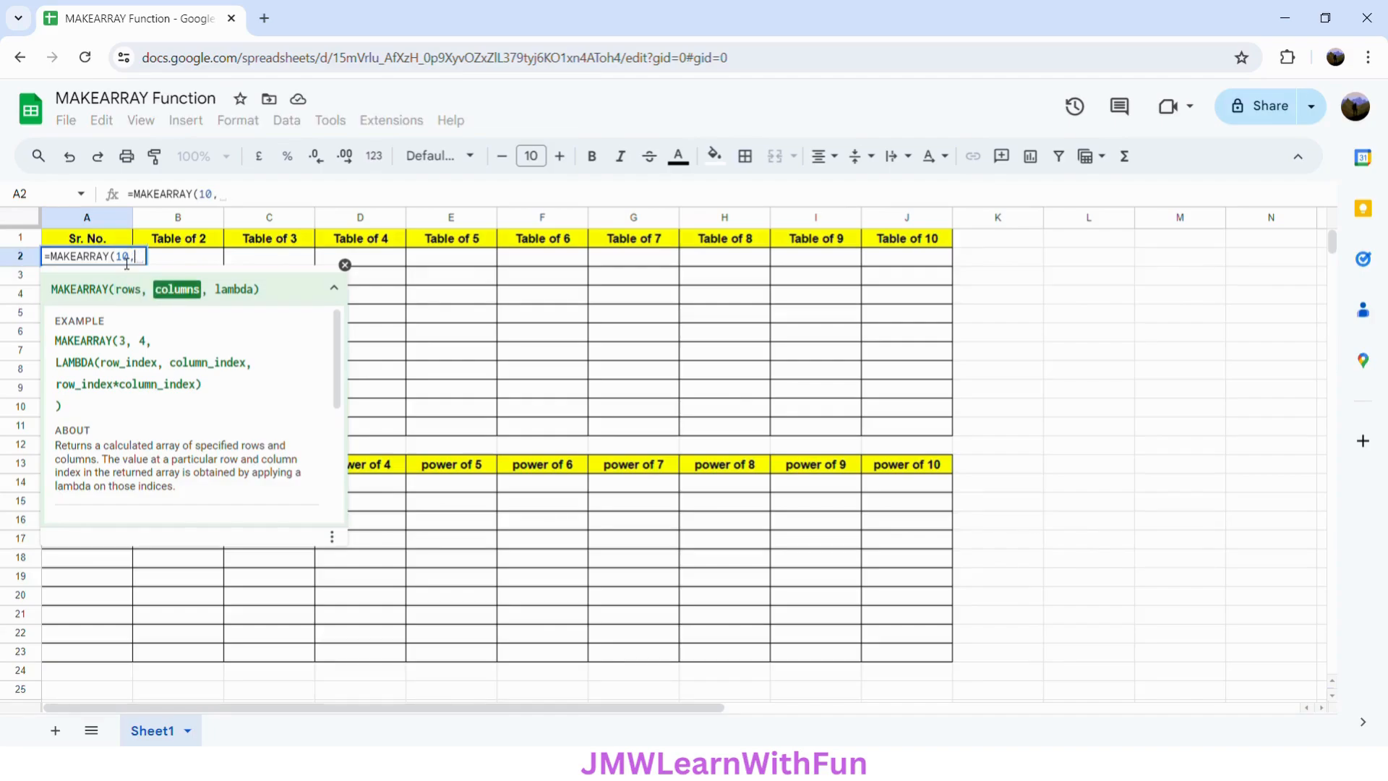
pyautogui.write('1')
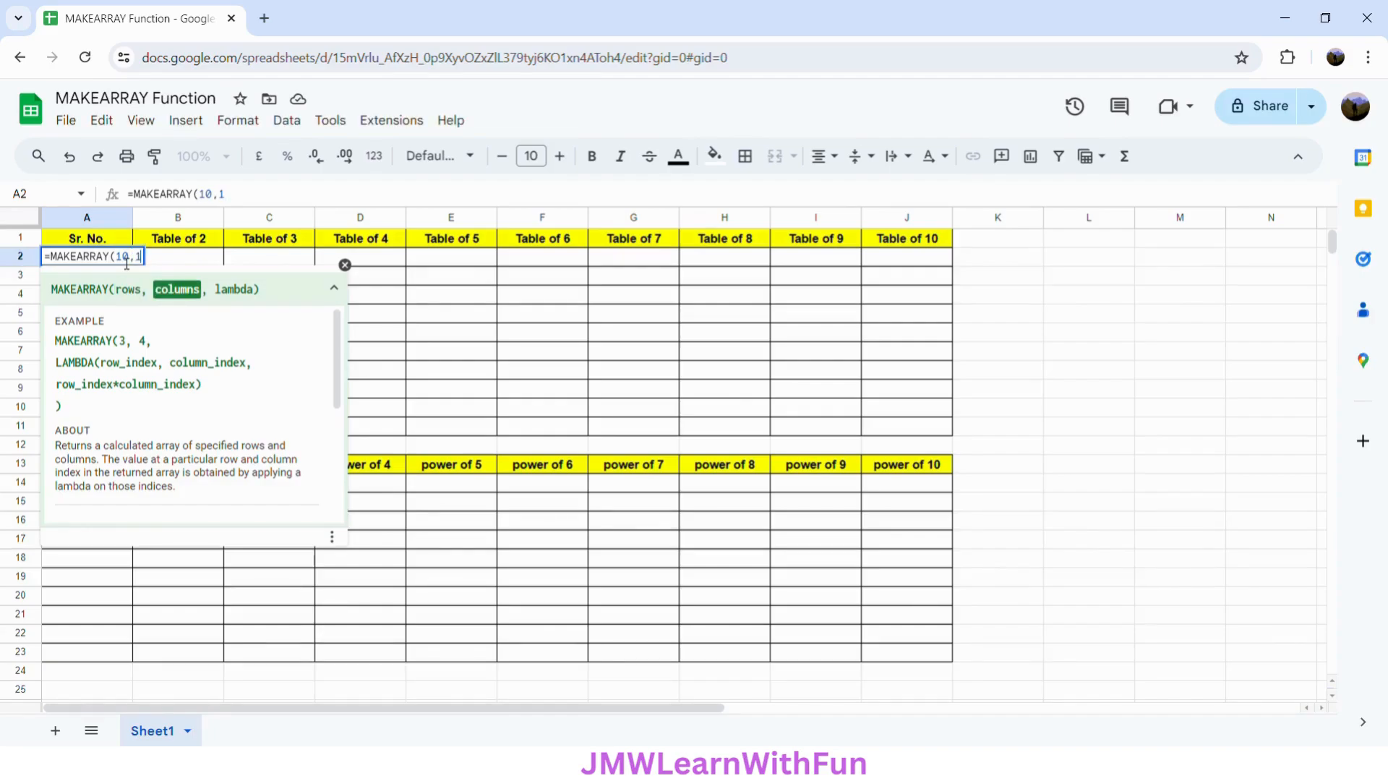
pyautogui.write('0,')
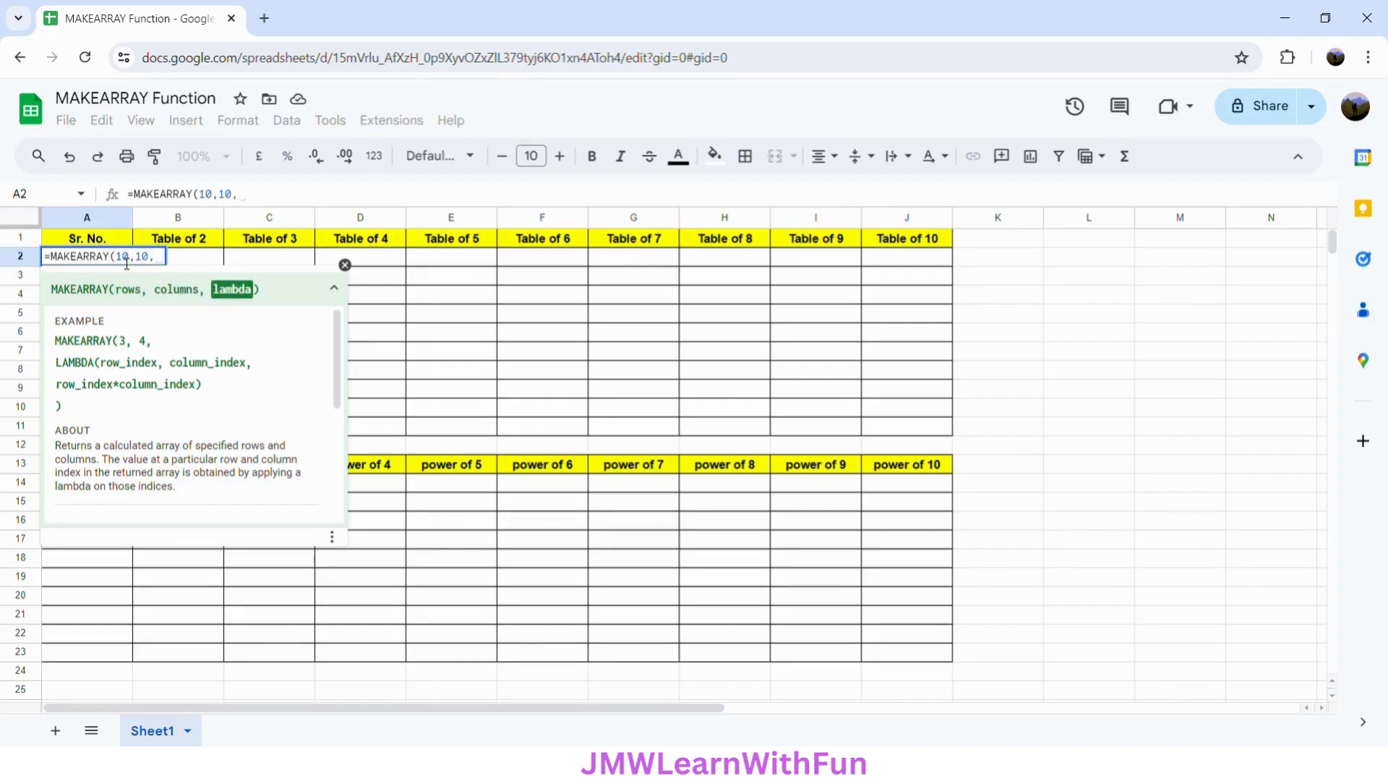
pyautogui.write('LAMBDA')
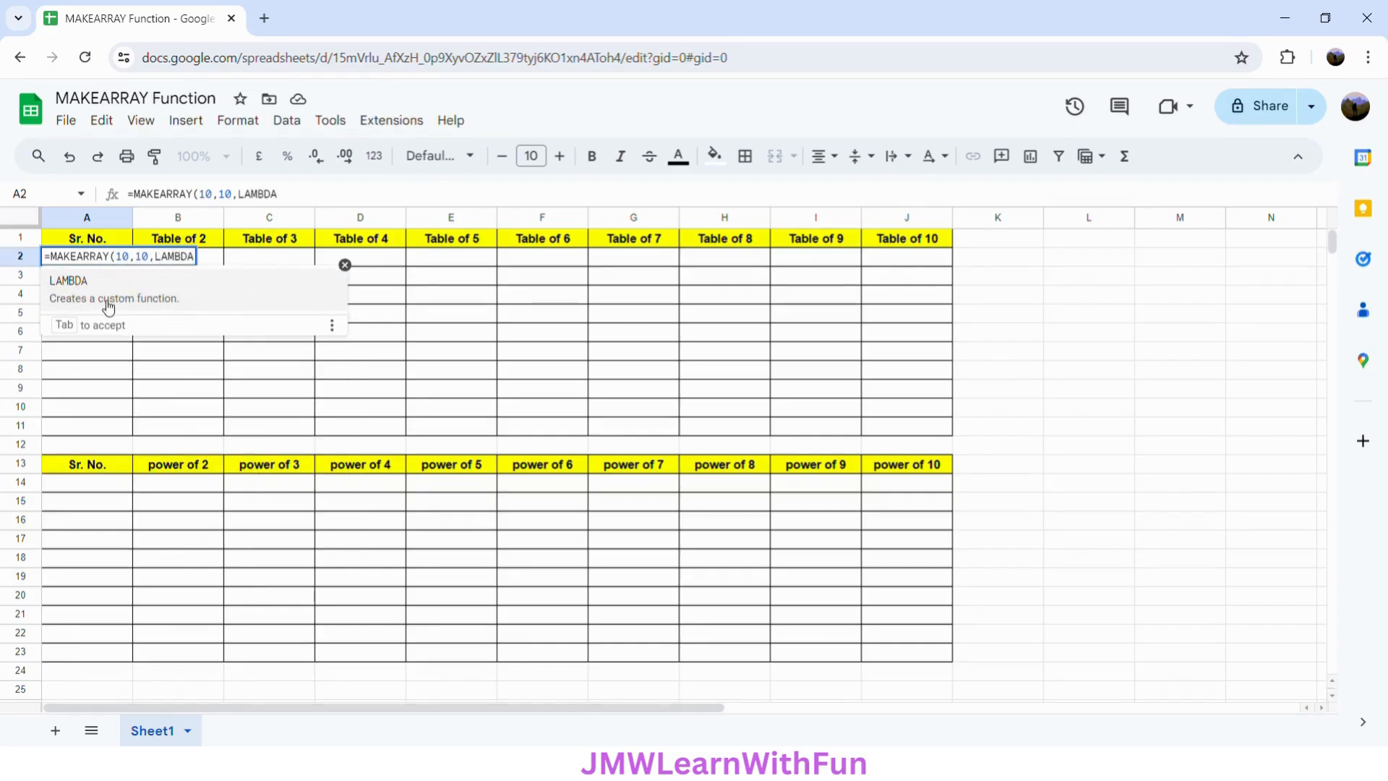
# - Add a LAMBDA with parameters ROW_INDEX and COLUMN_INDEX as the MAKEARRAY third argument in A2
pyautogui.click(176, 305)
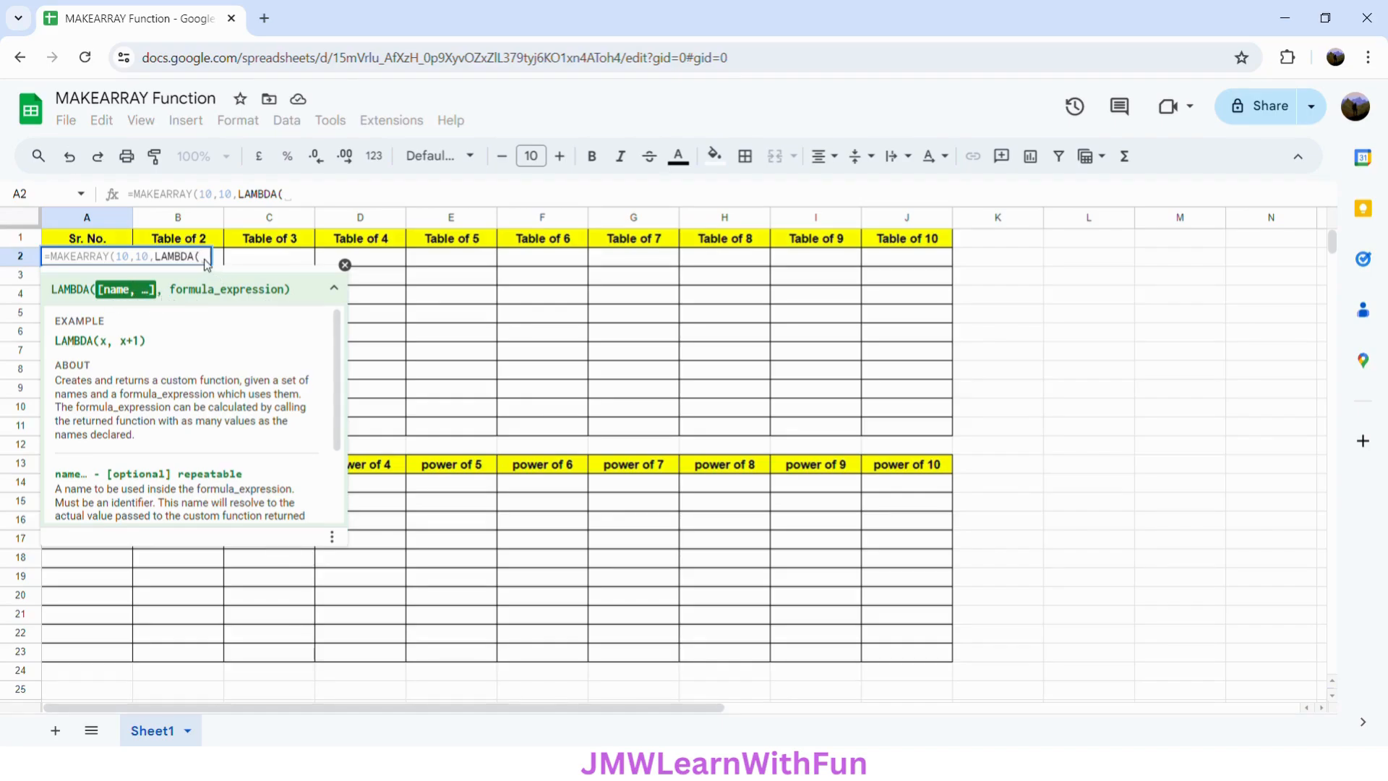
pyautogui.write('R')
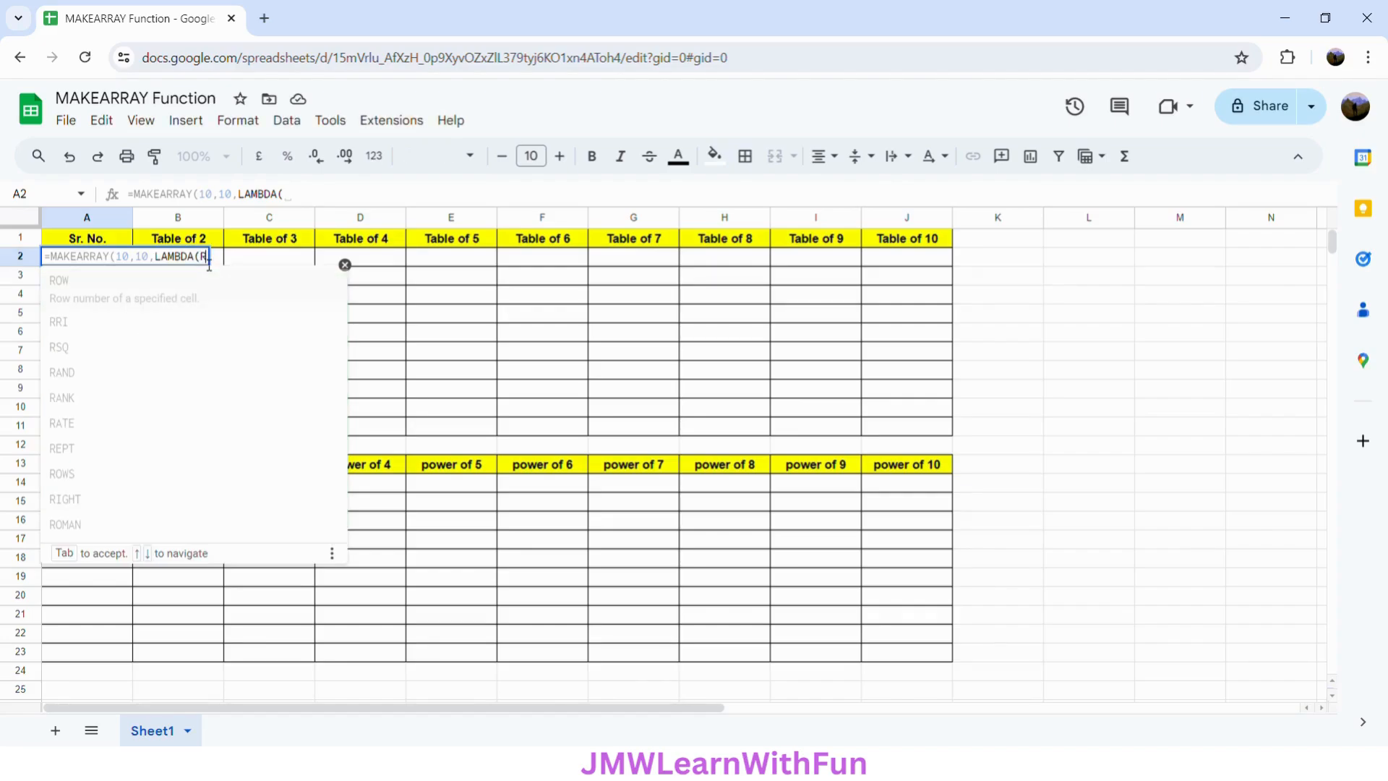
pyautogui.write('OW')
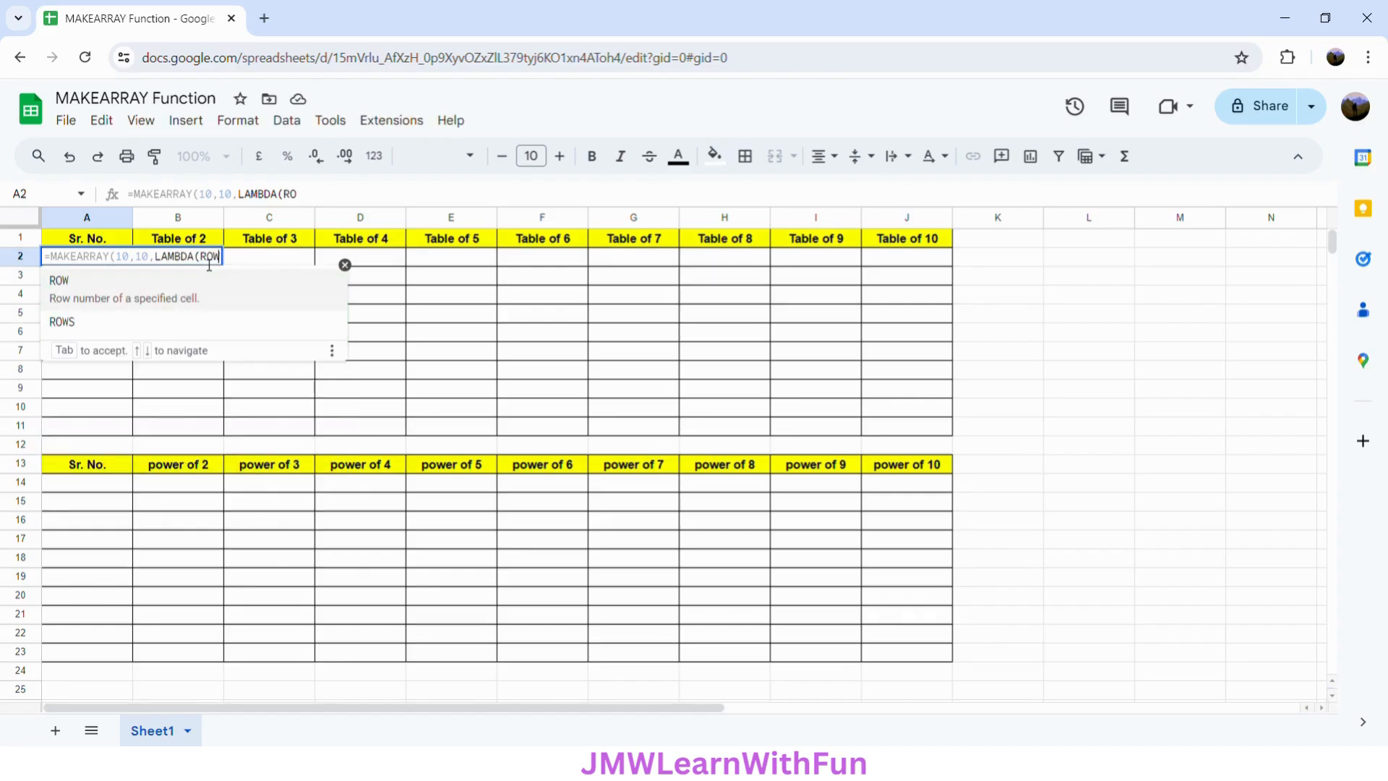
pyautogui.write('_INDEX')
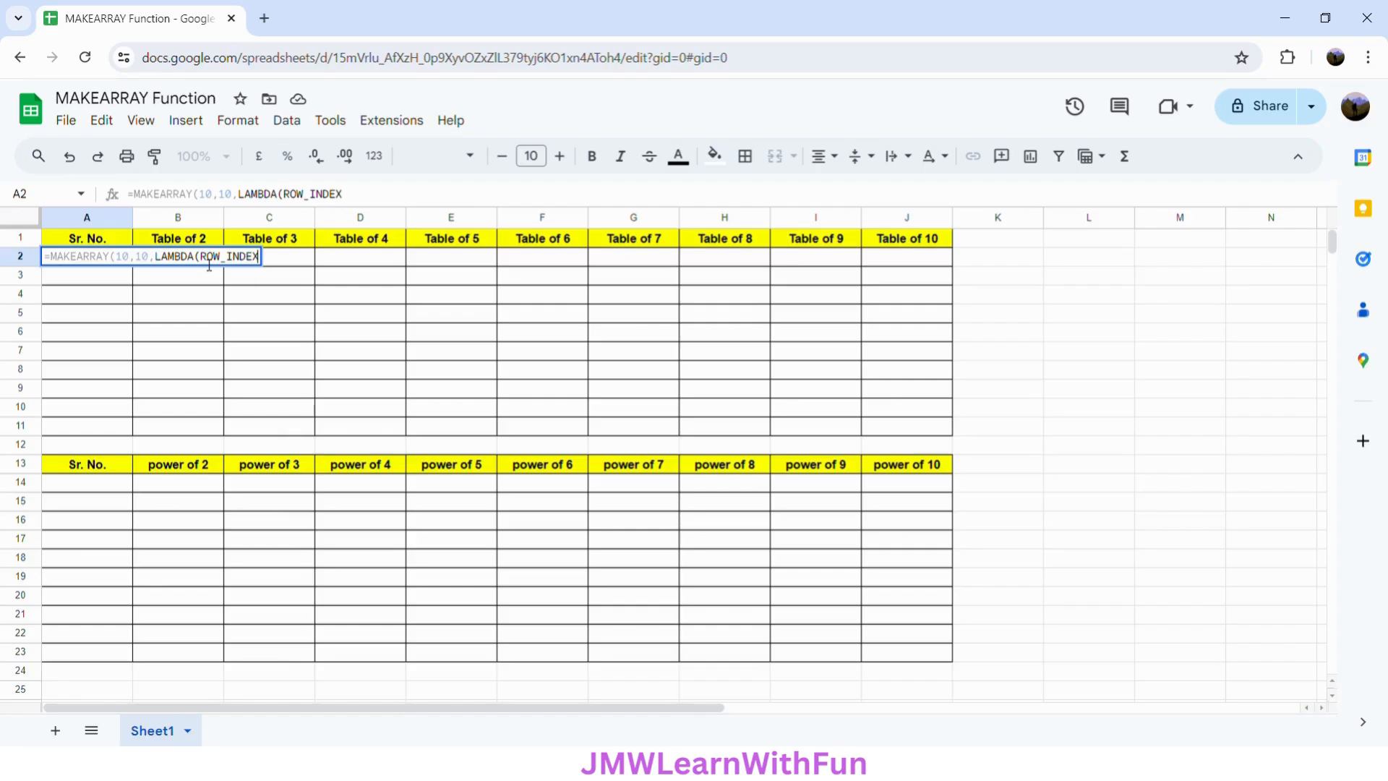
pyautogui.write(',COLUM')
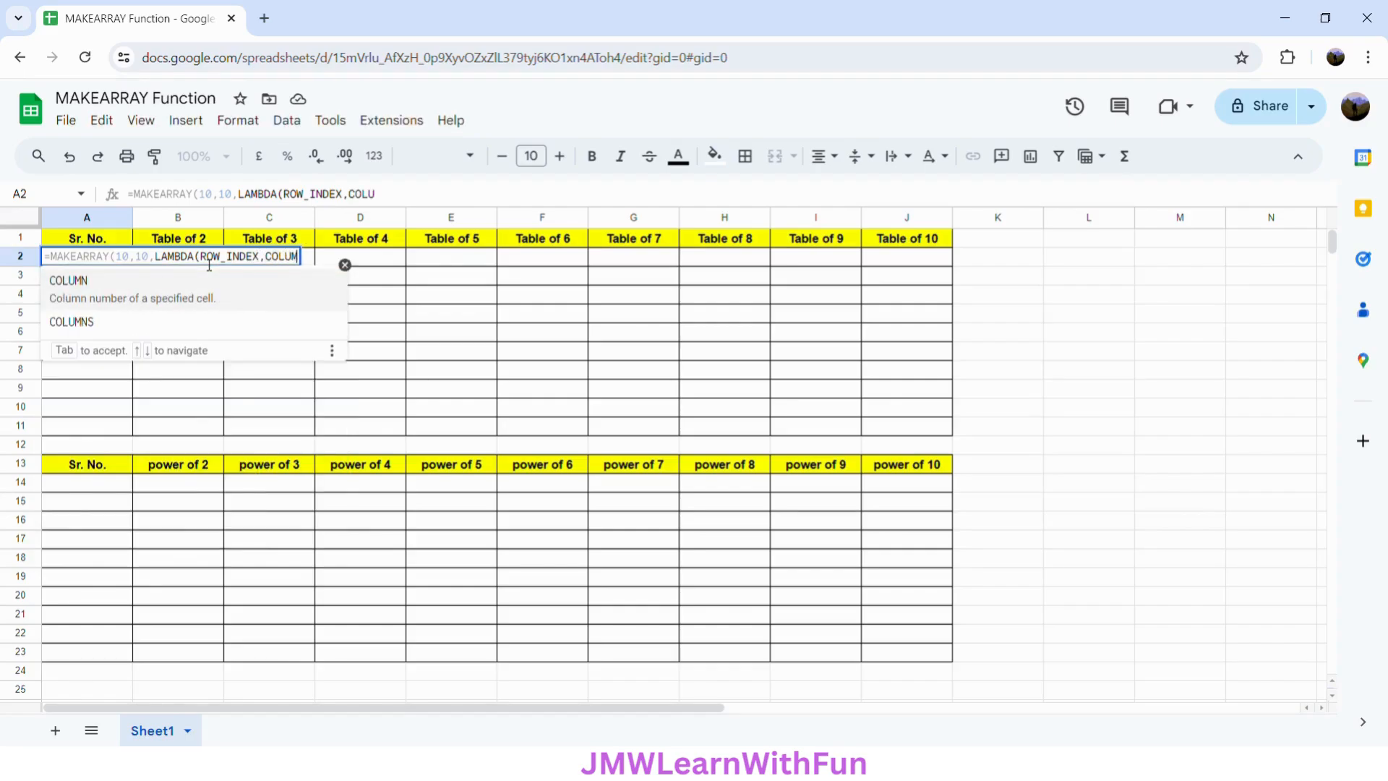
pyautogui.write('N_INDEX')
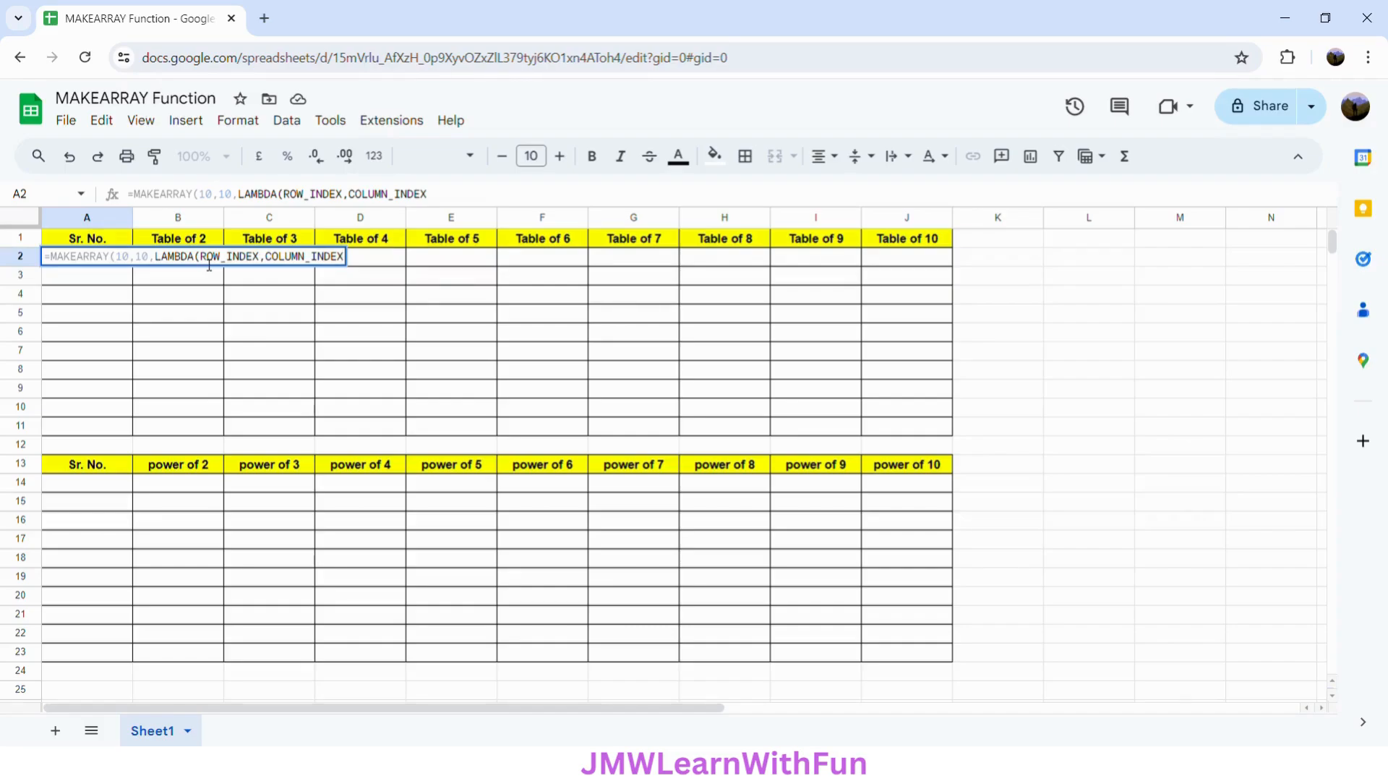
pyautogui.write(',')
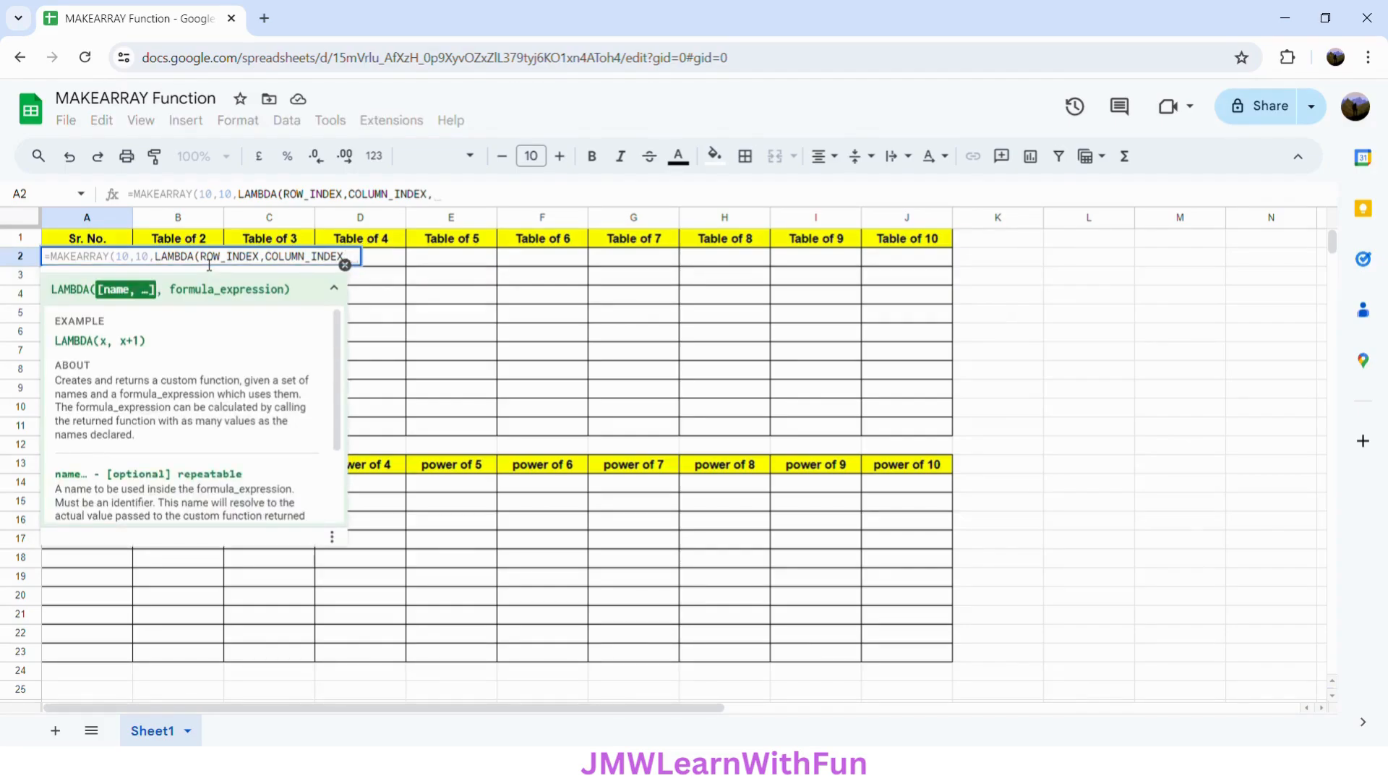
# - Complete the LAMBDA expression as ROW_INDEX*COLUMN_INDEX, close both parentheses, and enter the formula in A2
pyautogui.moveTo(202, 259); pyautogui.dragTo(347, 258)
pyautogui.hotkey('ctrl', 'c')
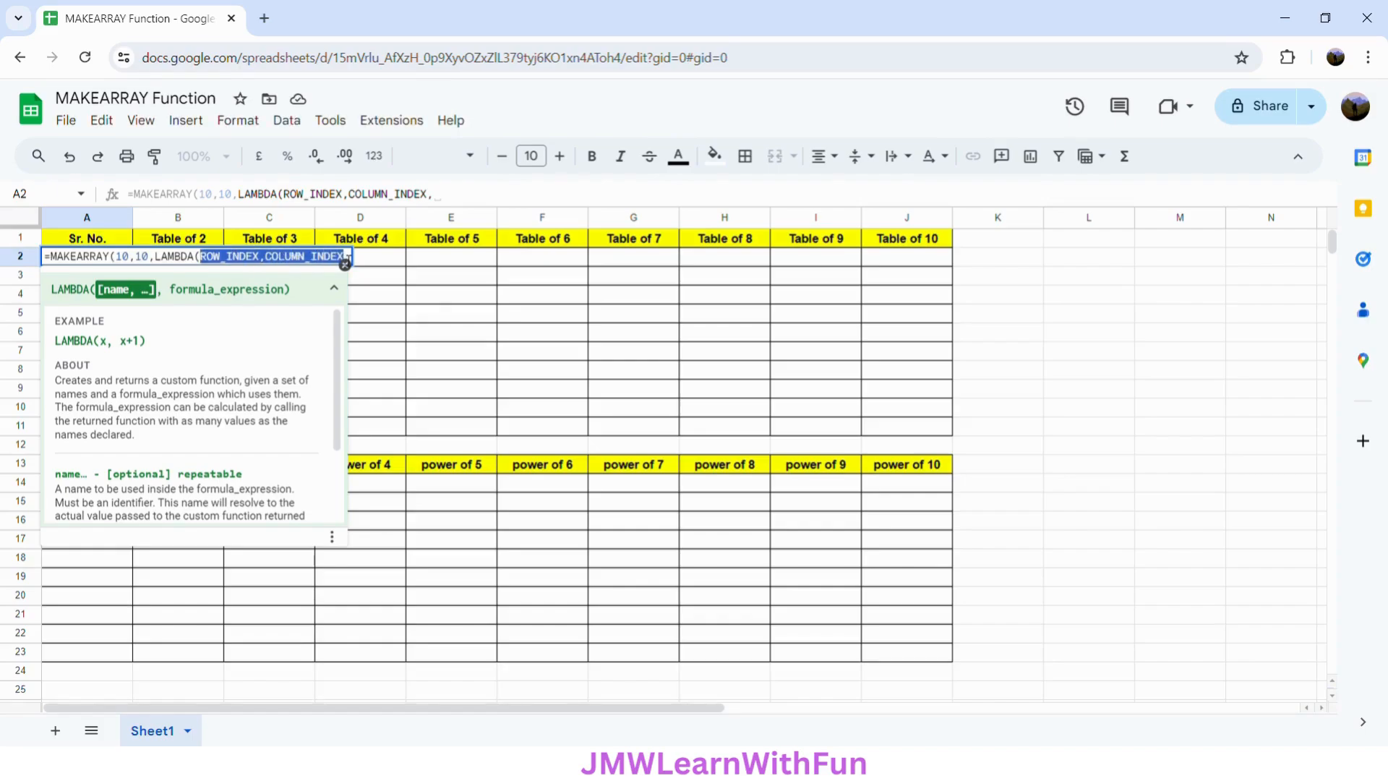
pyautogui.click(356, 260)
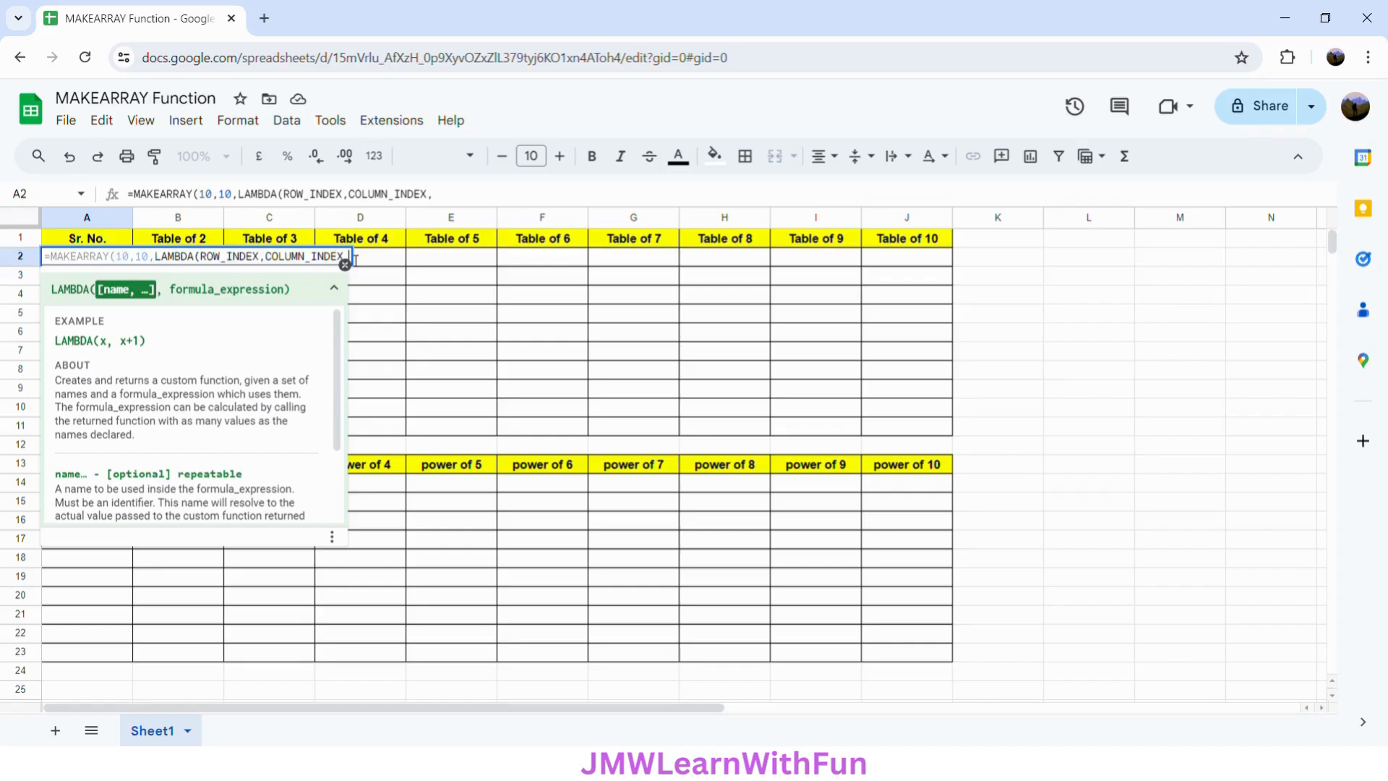
pyautogui.hotkey('ctrl', 'v')
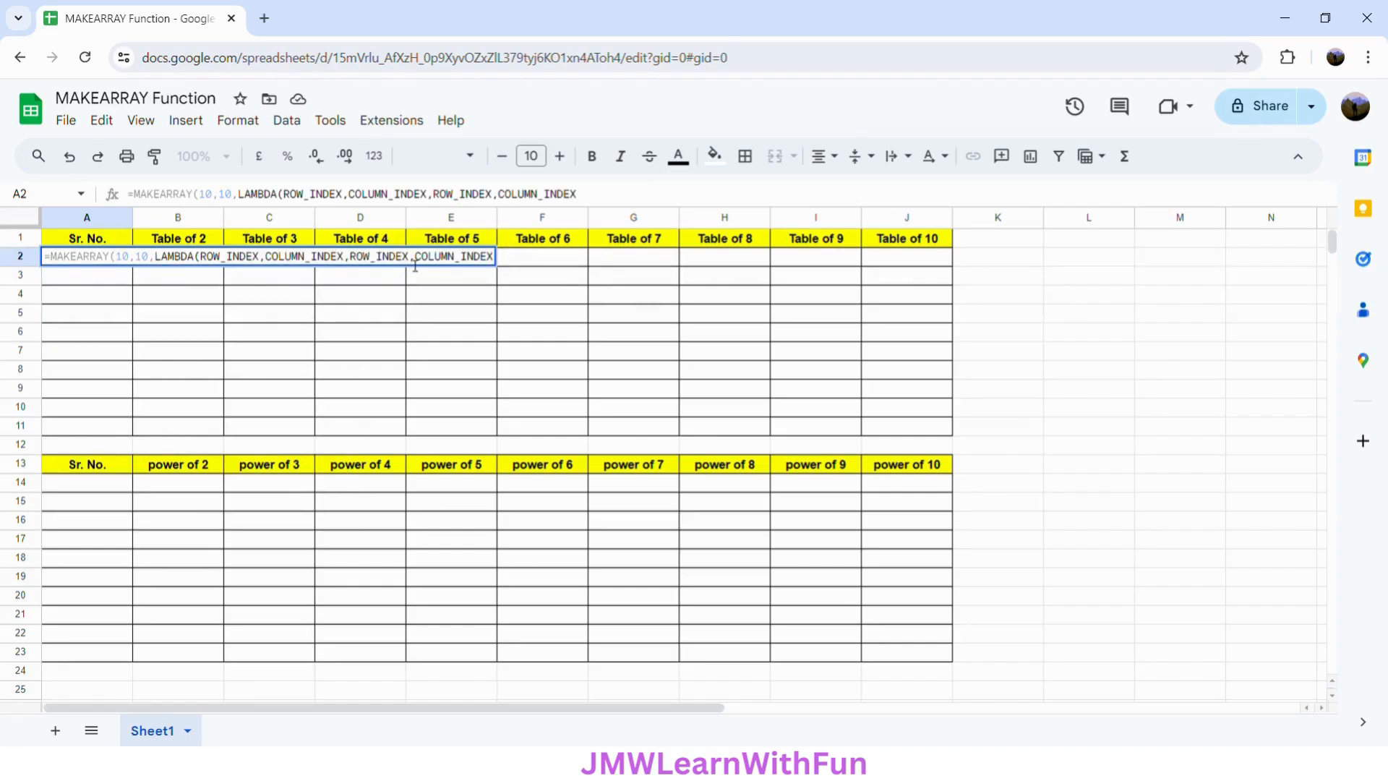
pyautogui.moveTo(417, 261); pyautogui.dragTo(411, 260)
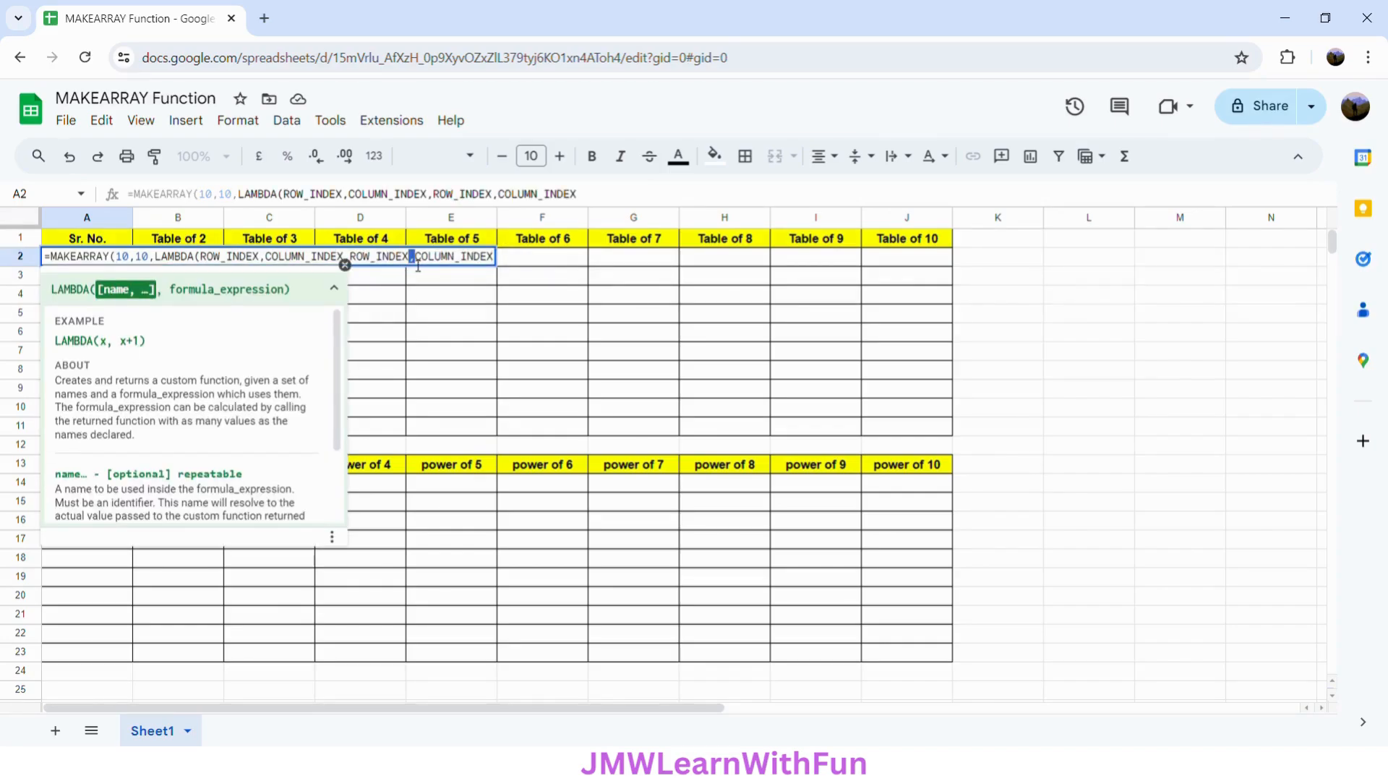
pyautogui.write('*')
pyautogui.click(499, 264)
pyautogui.write(')')
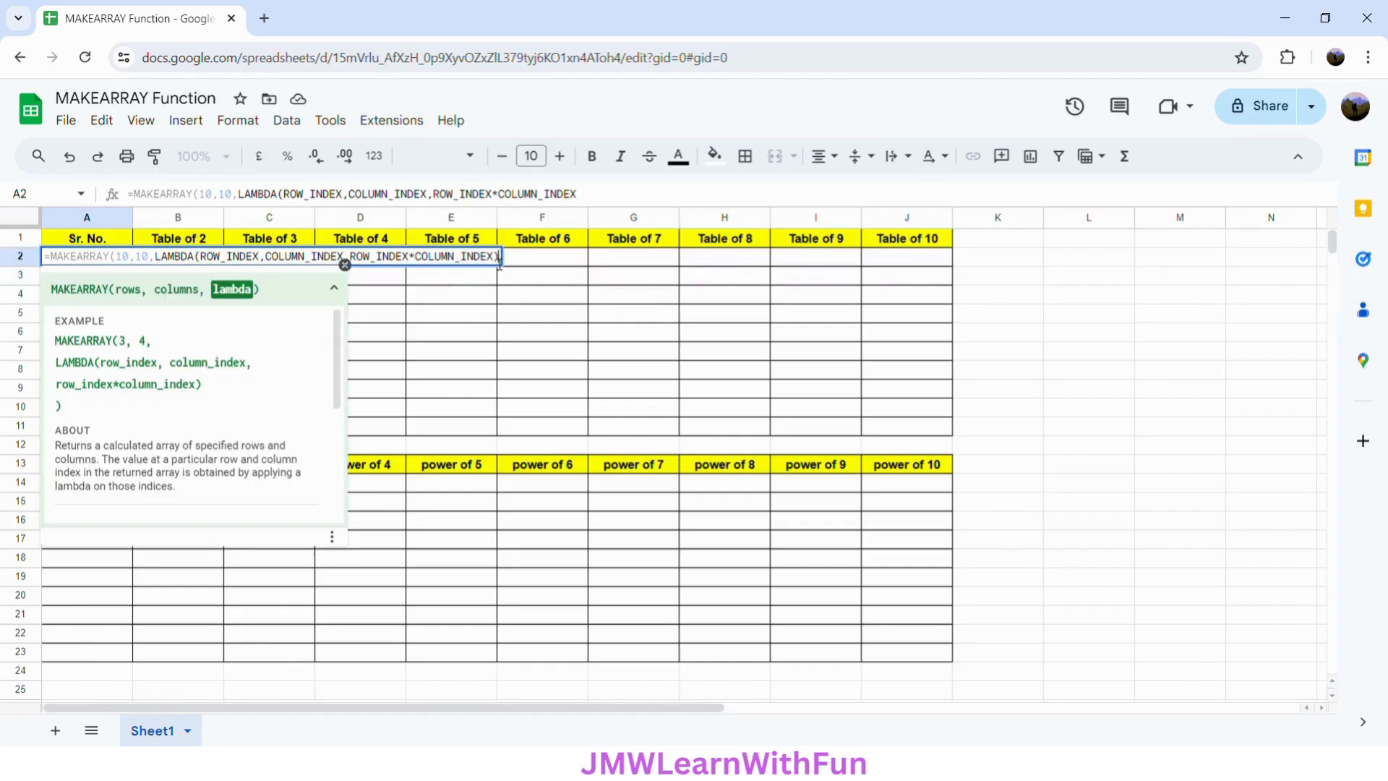
pyautogui.write(')')
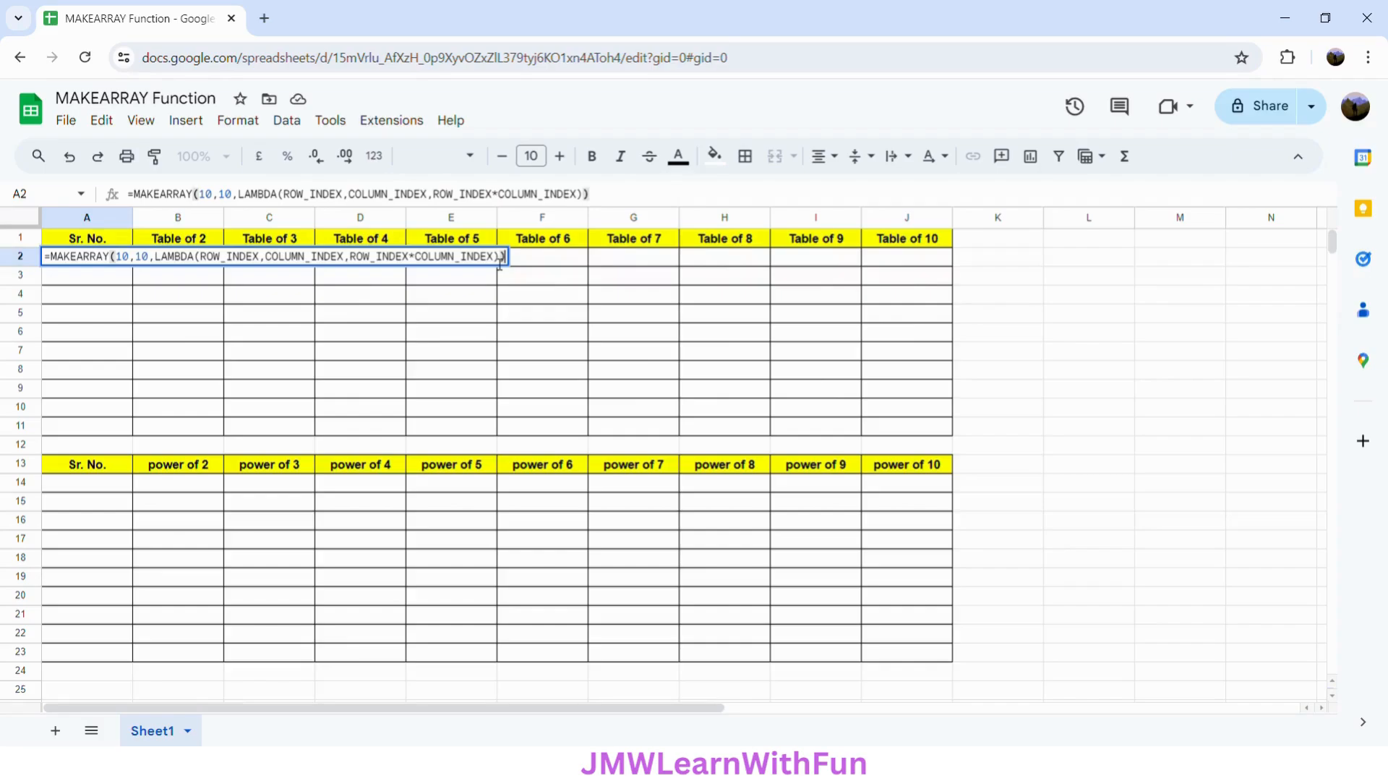
pyautogui.press('Return')
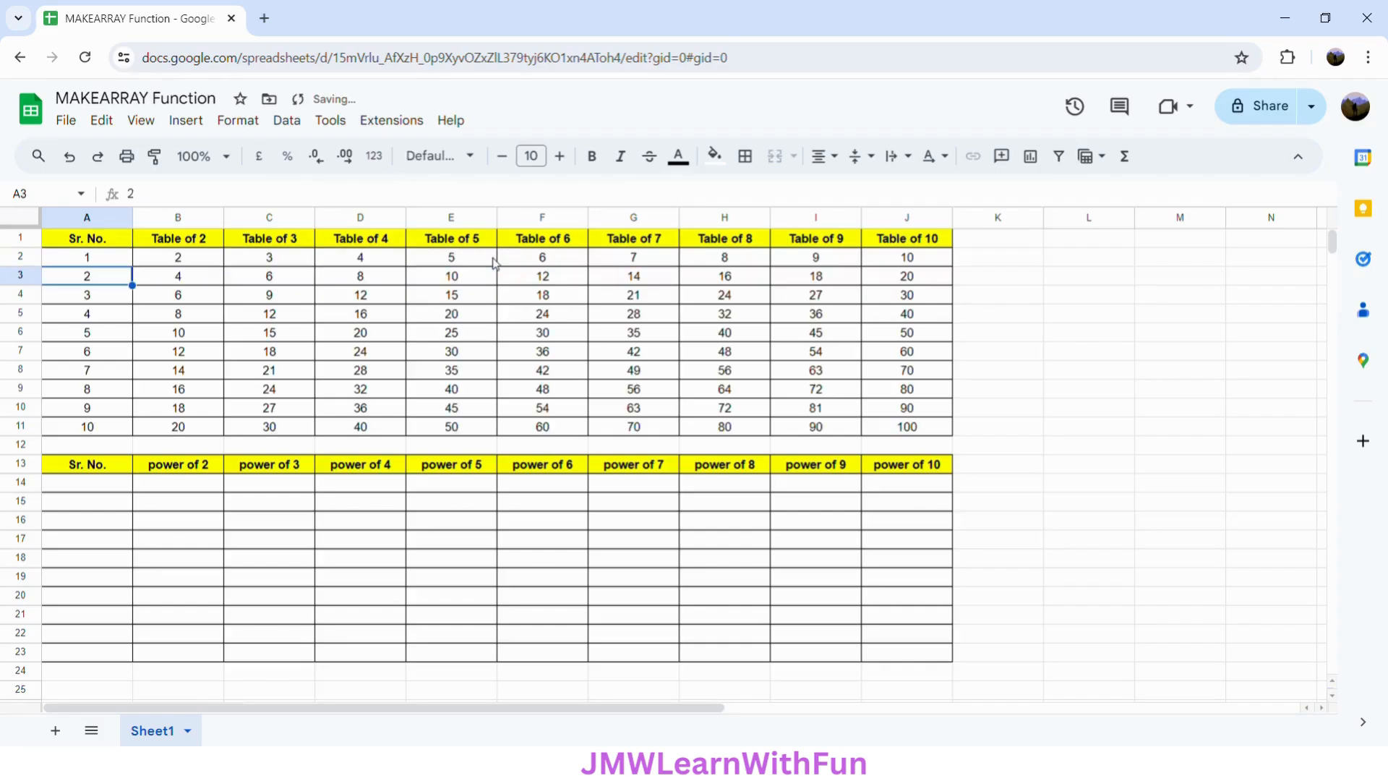
pyautogui.click(91, 263)
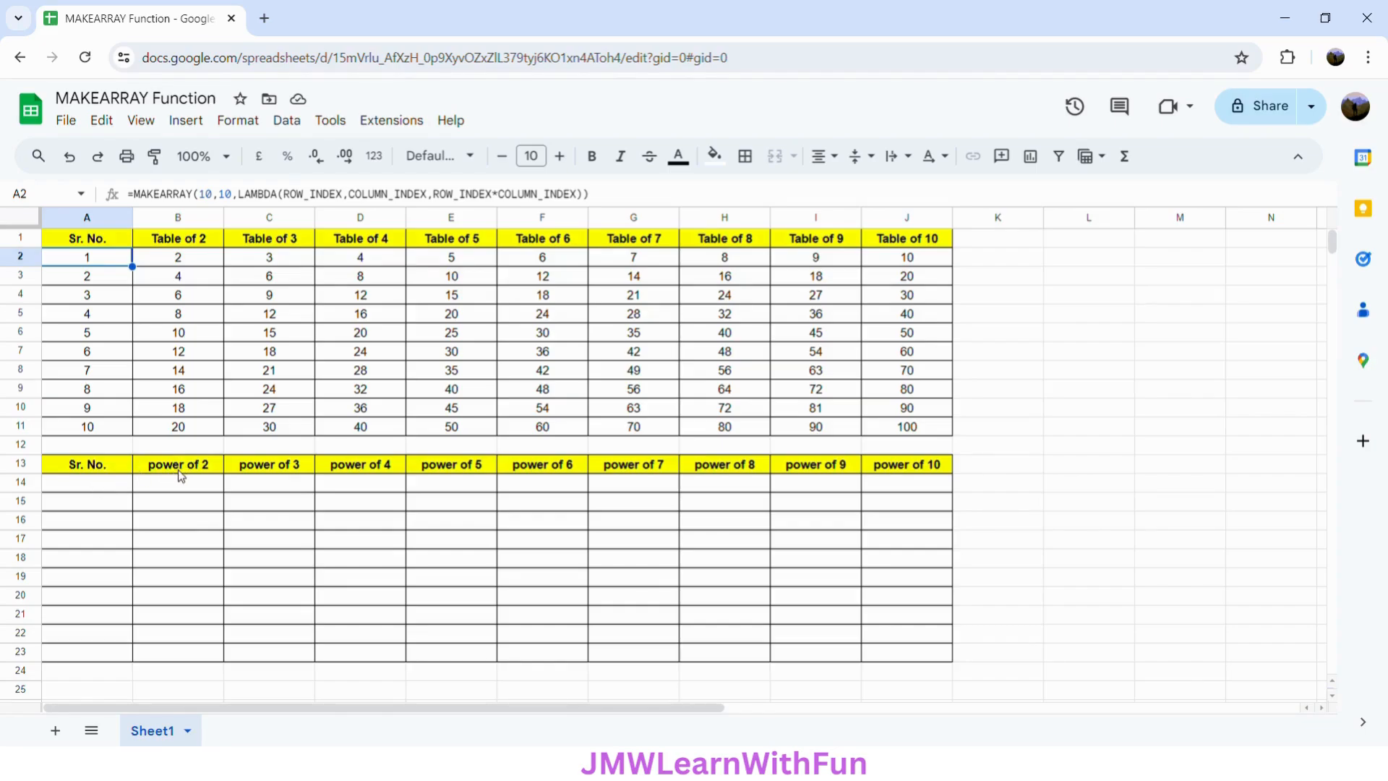
# - In cell A14, begin a MAKEARRAY formula with 10 rows and 10 columns
pyautogui.click(112, 488)
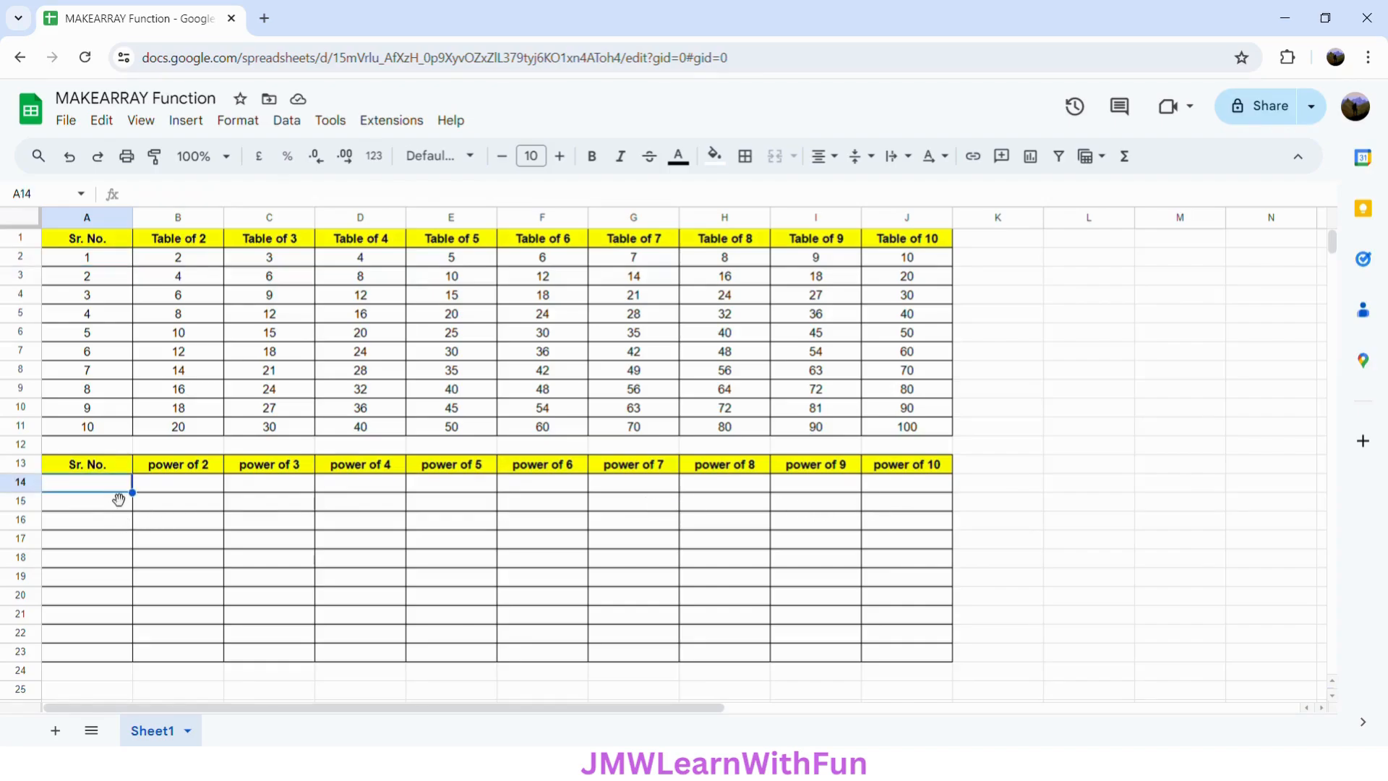
pyautogui.write('=MAK')
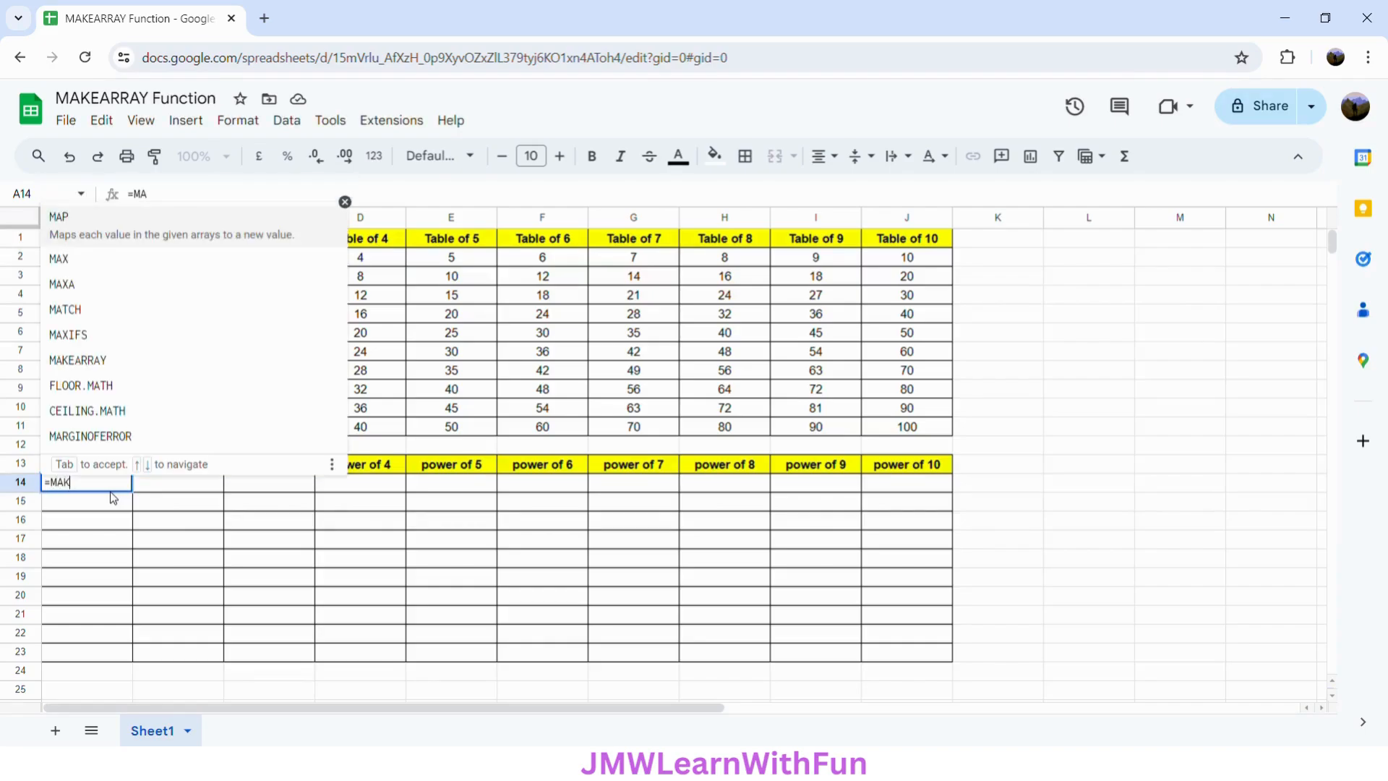
pyautogui.write('EARRAY')
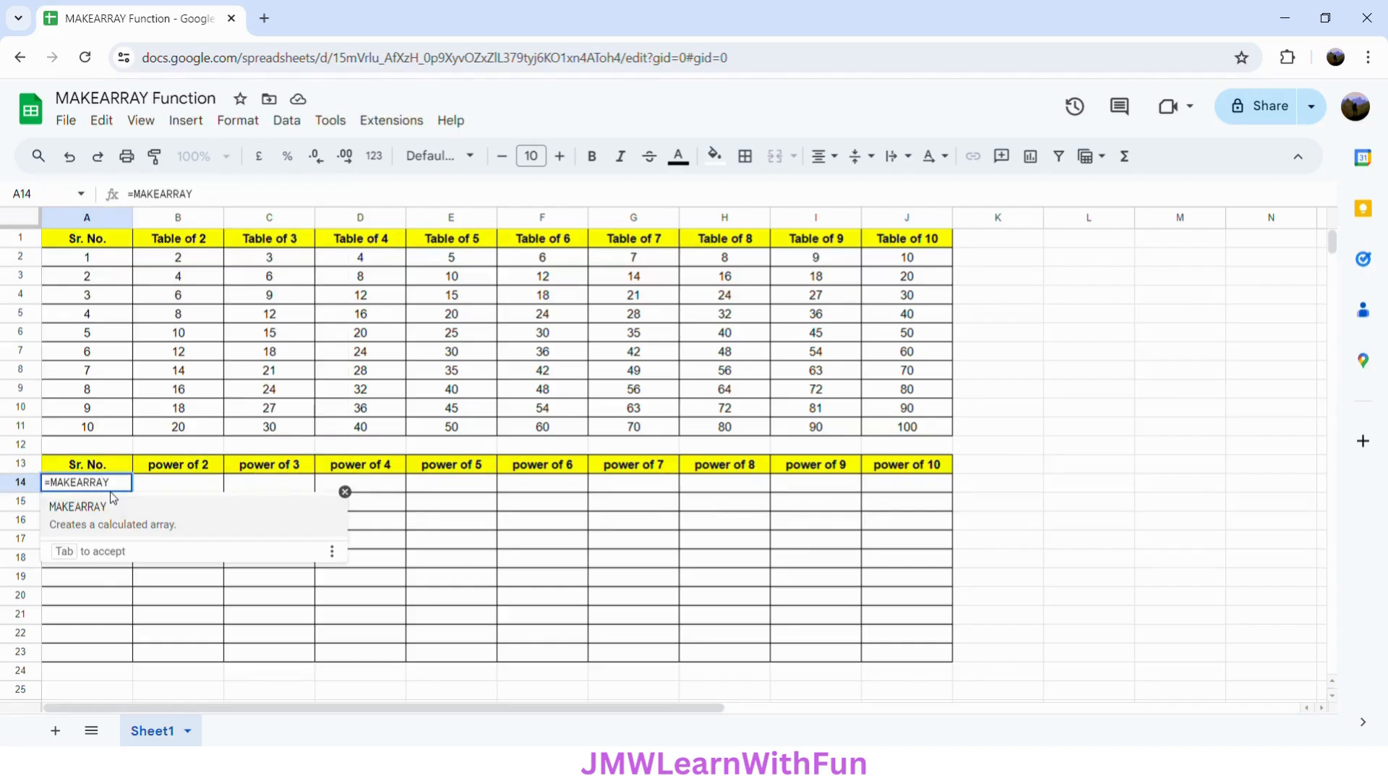
pyautogui.write('(')
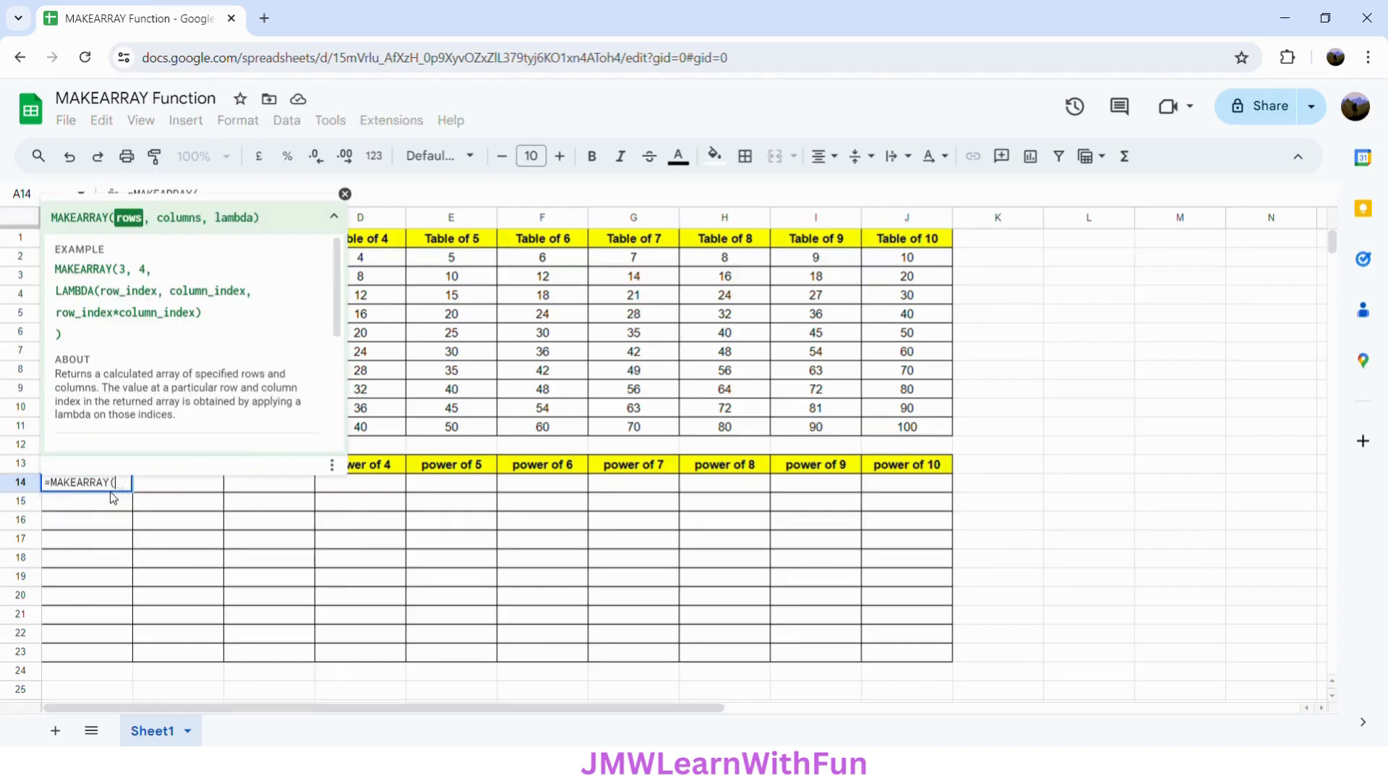
pyautogui.write('10')
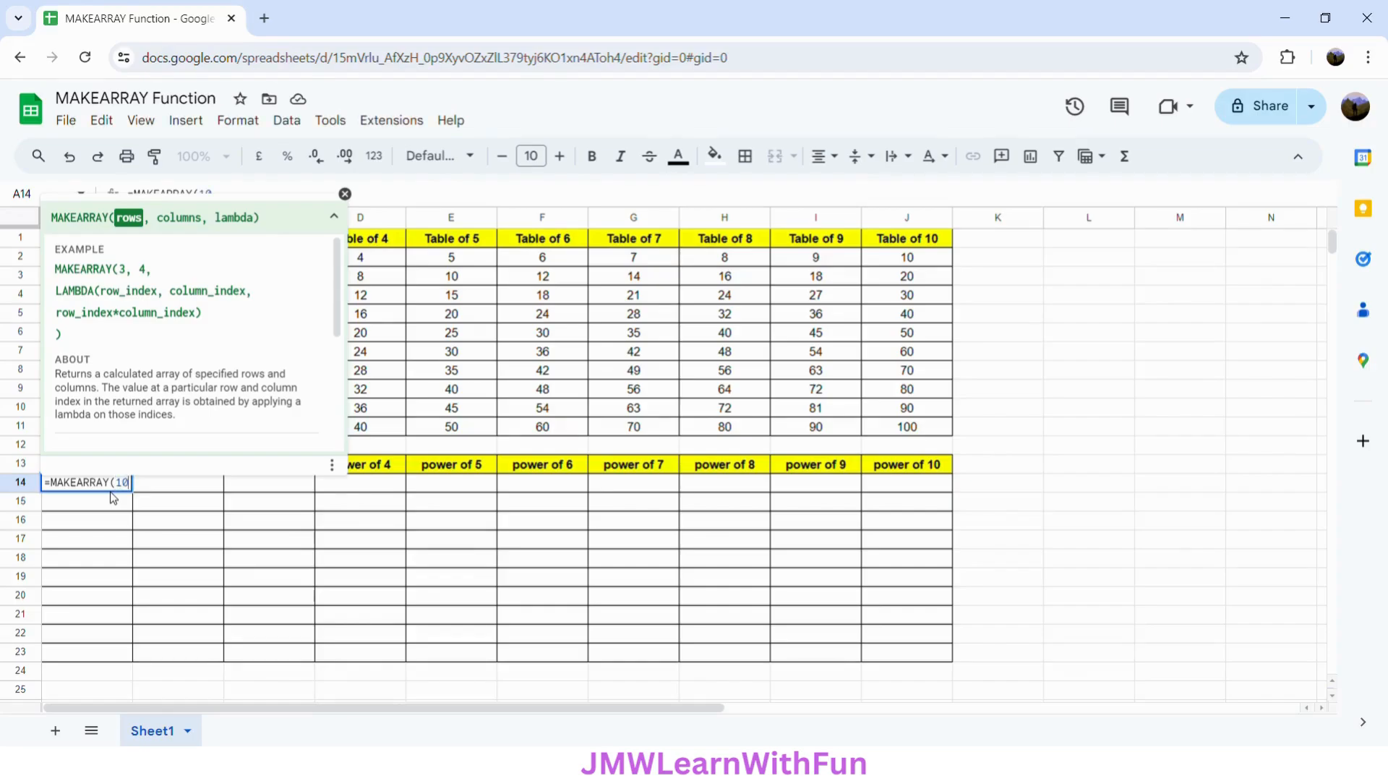
pyautogui.write(',10,1')
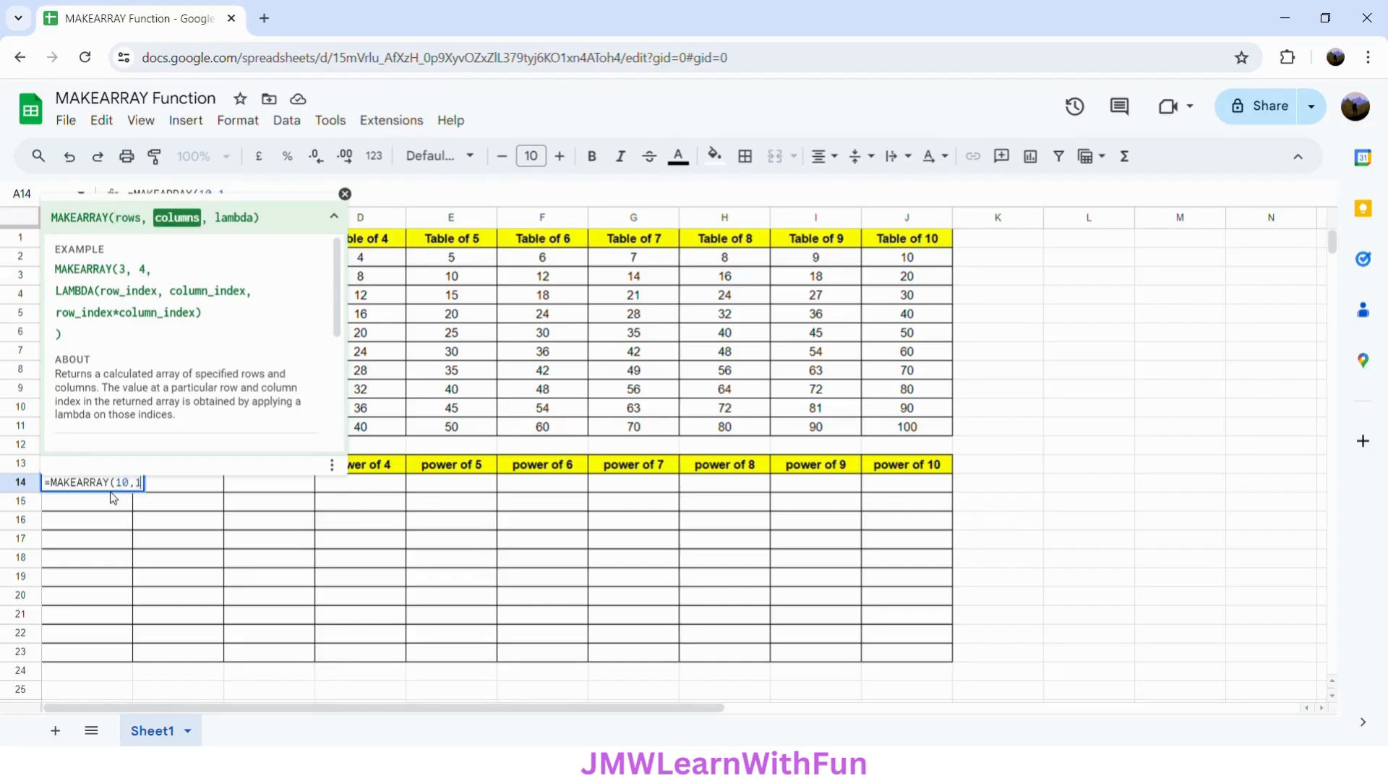
pyautogui.write('LA')
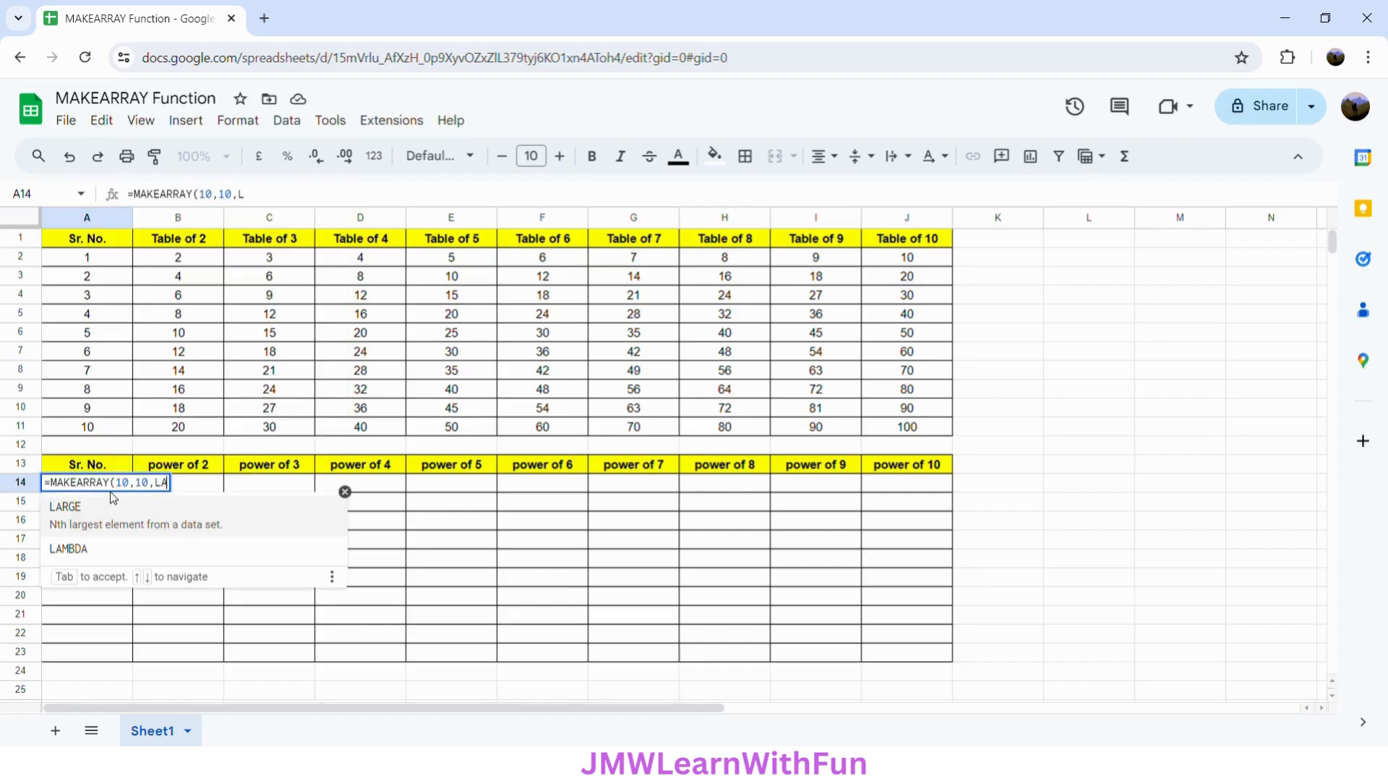
pyautogui.write('MBDA')
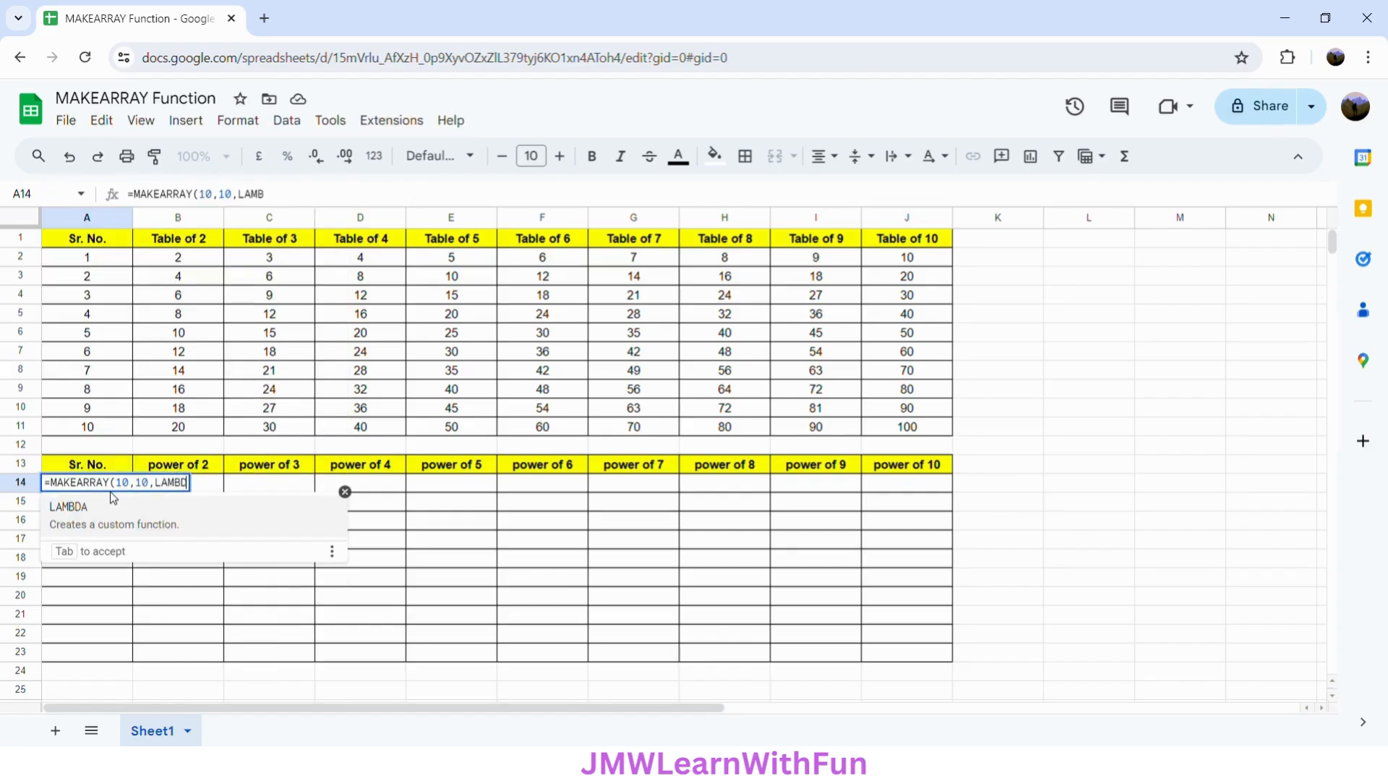
pyautogui.write('(')
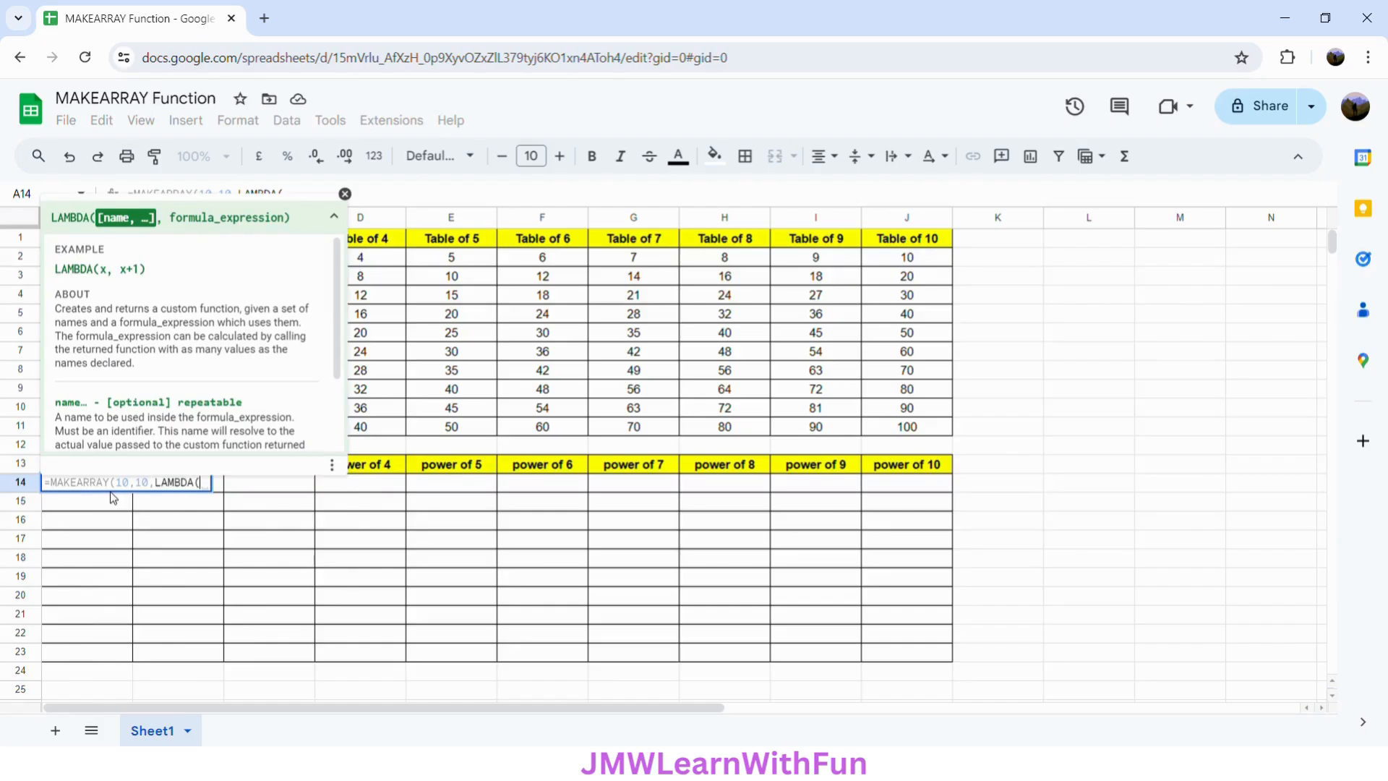
pyautogui.write('ROW')
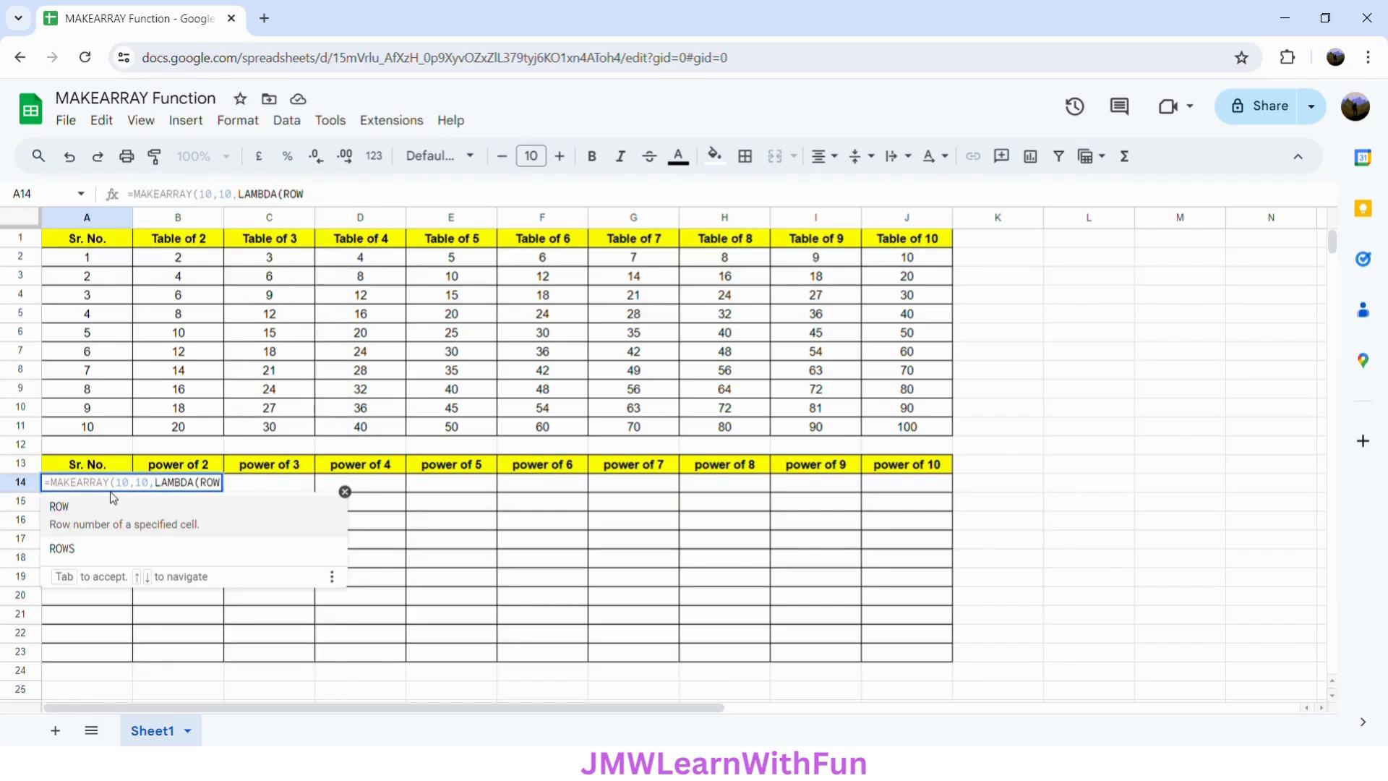
pyautogui.write('_INDEX,')
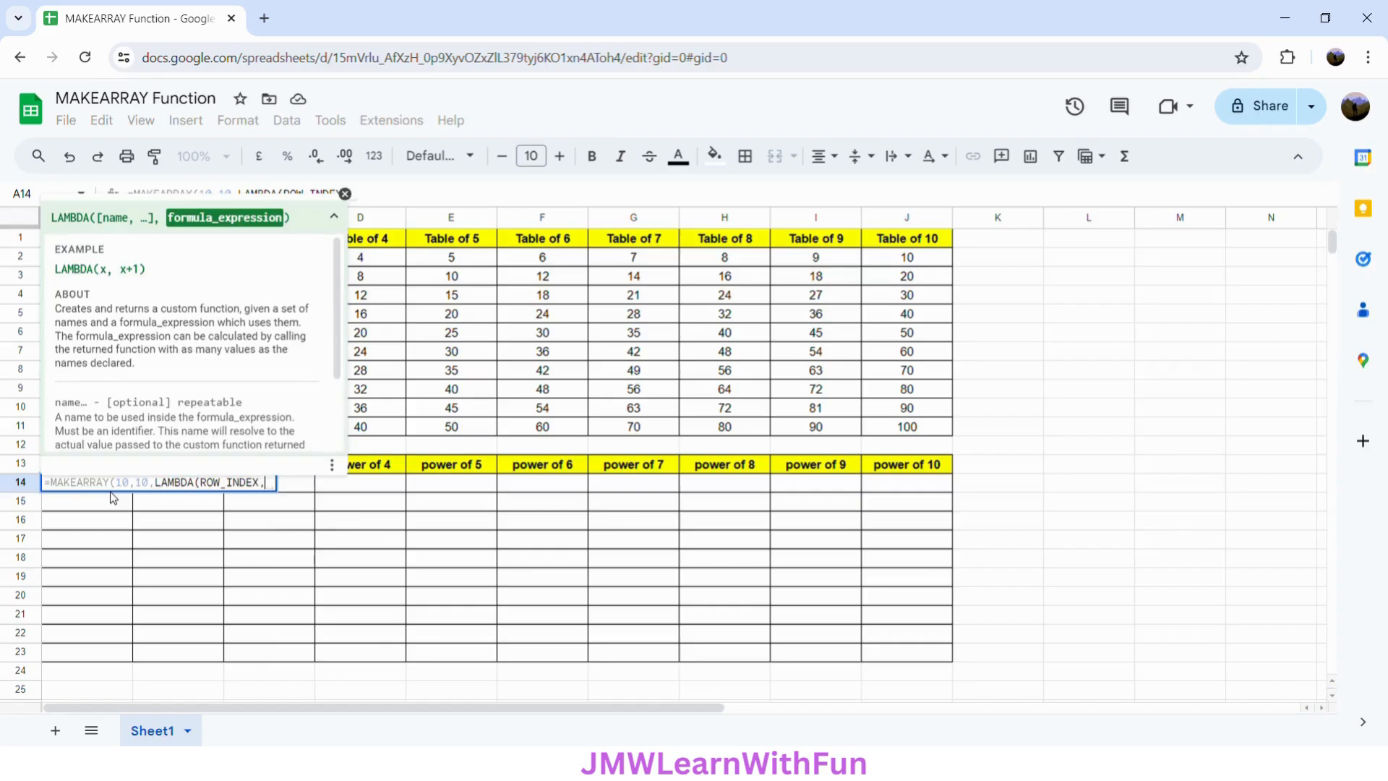
pyautogui.write('COLUMN_')
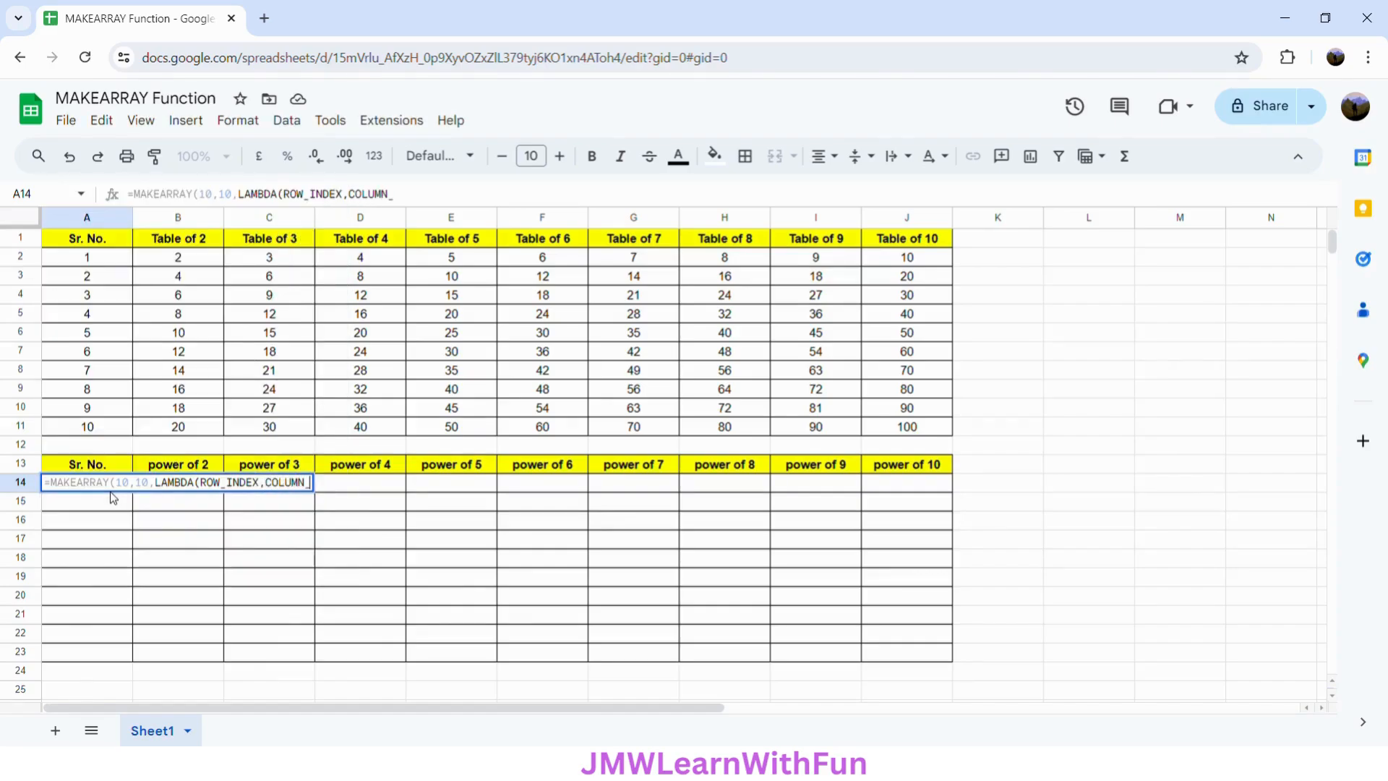
pyautogui.write('INDEX')
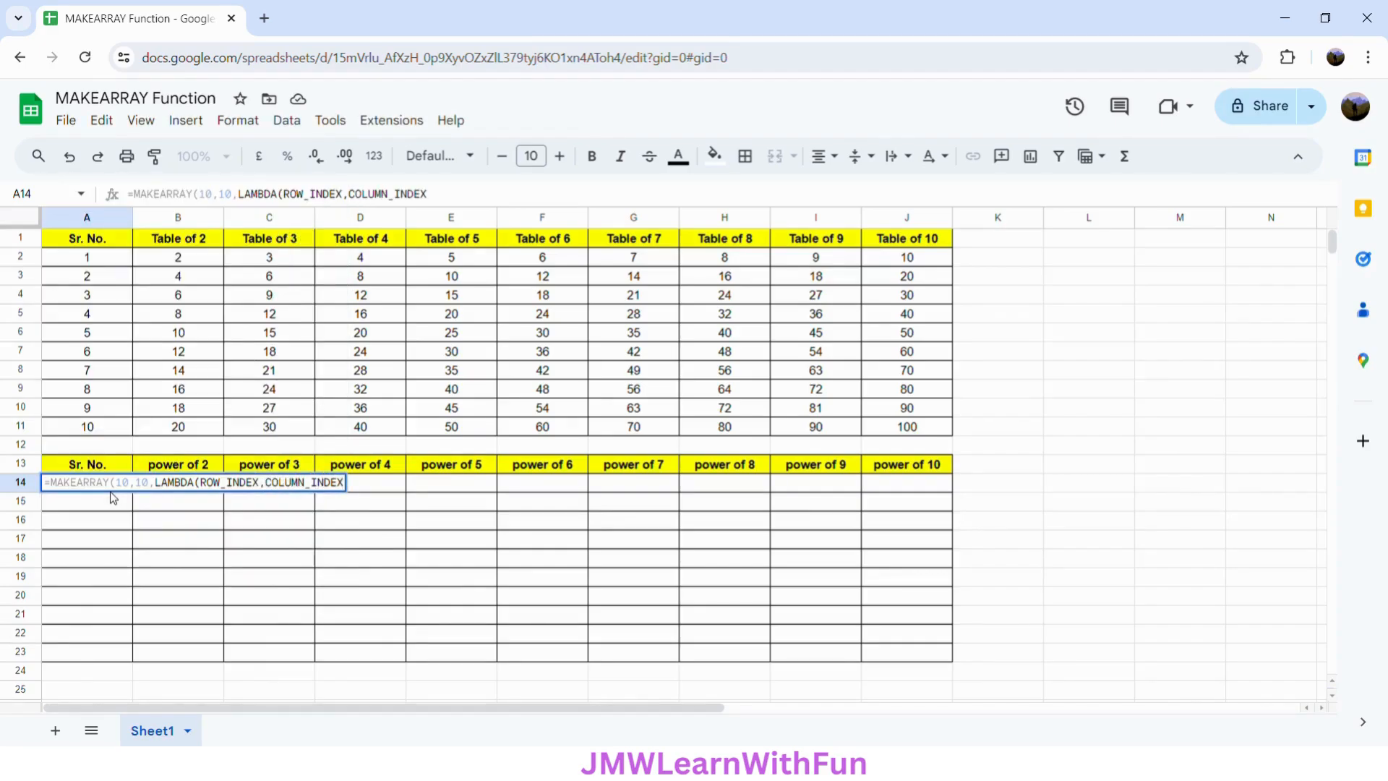
pyautogui.write(',')
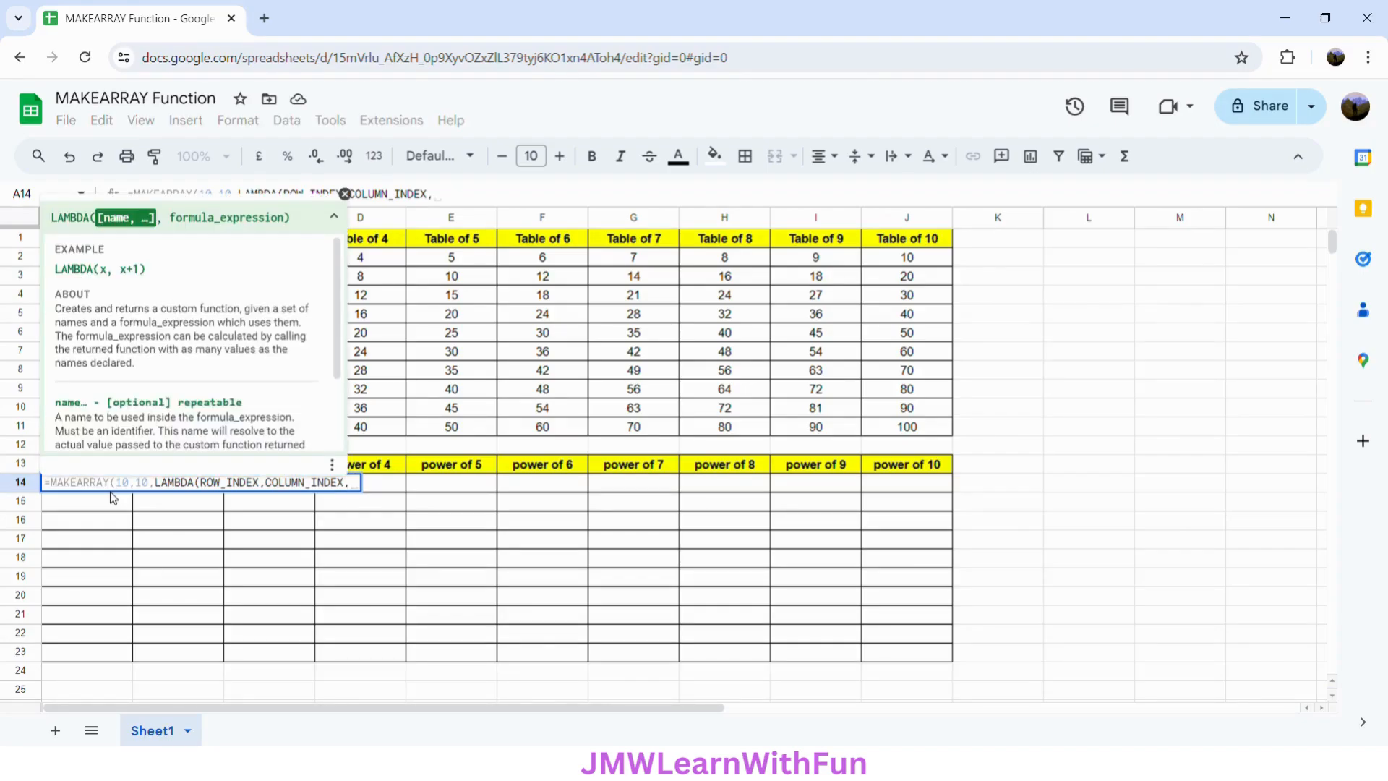
pyautogui.write('POW')
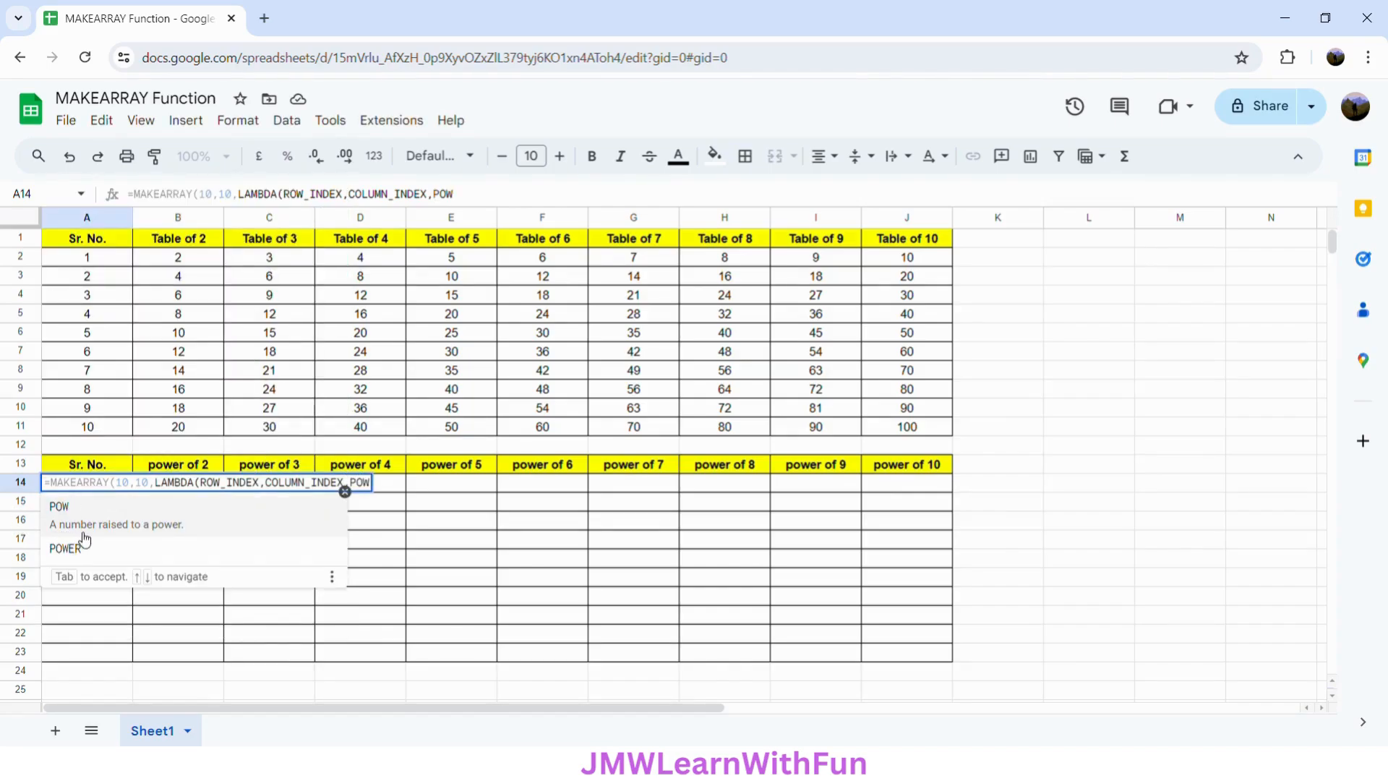
# - Complete the LAMBDA expression as POW(ROW_INDEX,COLUMN_INDEX), close all parentheses, and enter the formula in A14
pyautogui.click(145, 529)
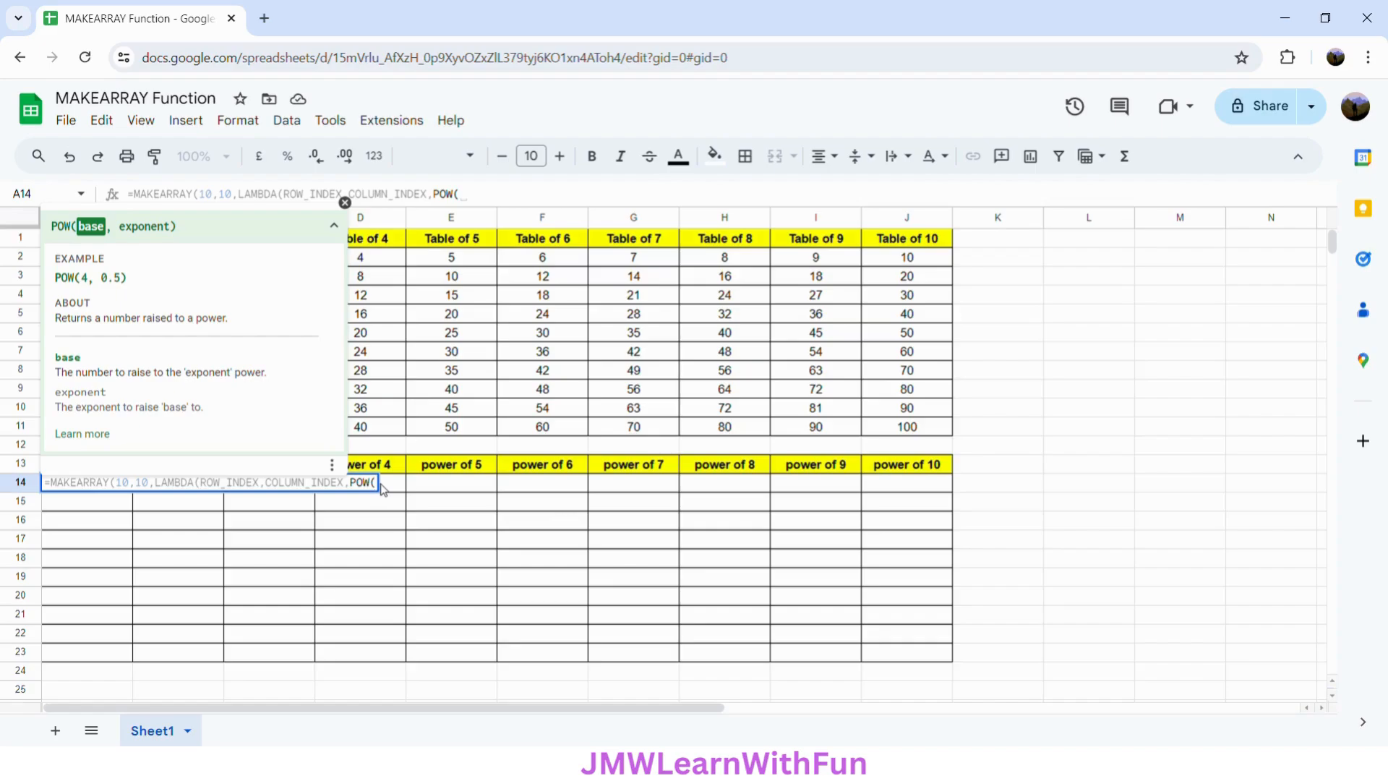
pyautogui.write('RO')
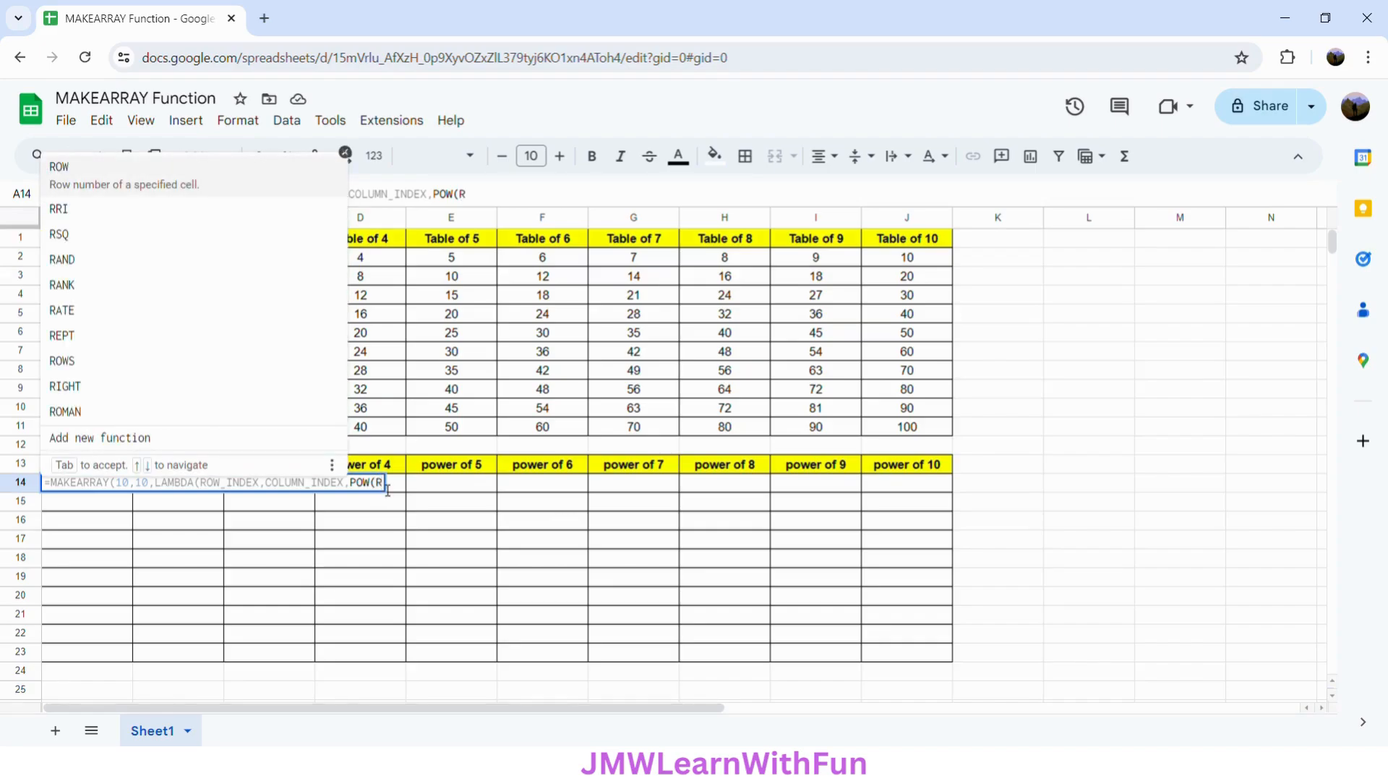
pyautogui.write('W_INDEX')
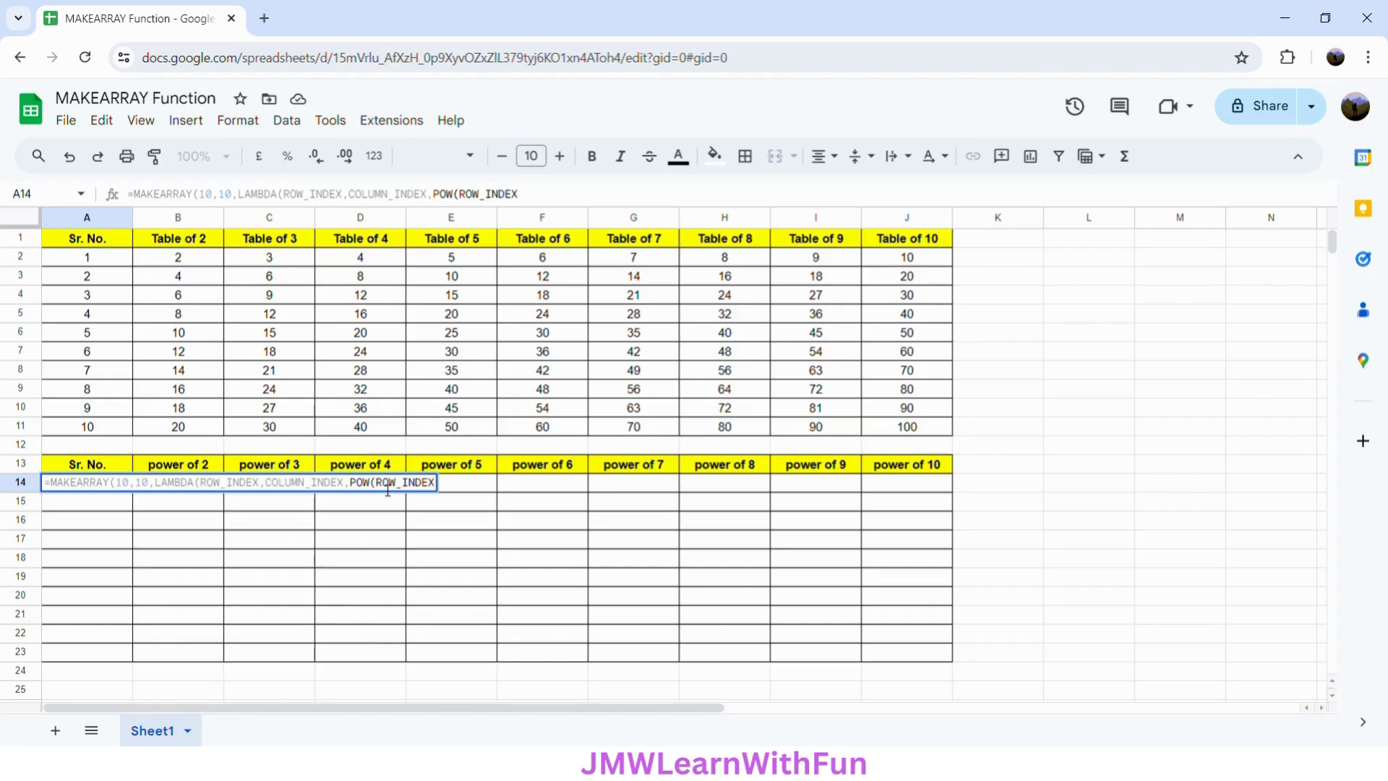
pyautogui.write(',')
pyautogui.write('COLUMN')
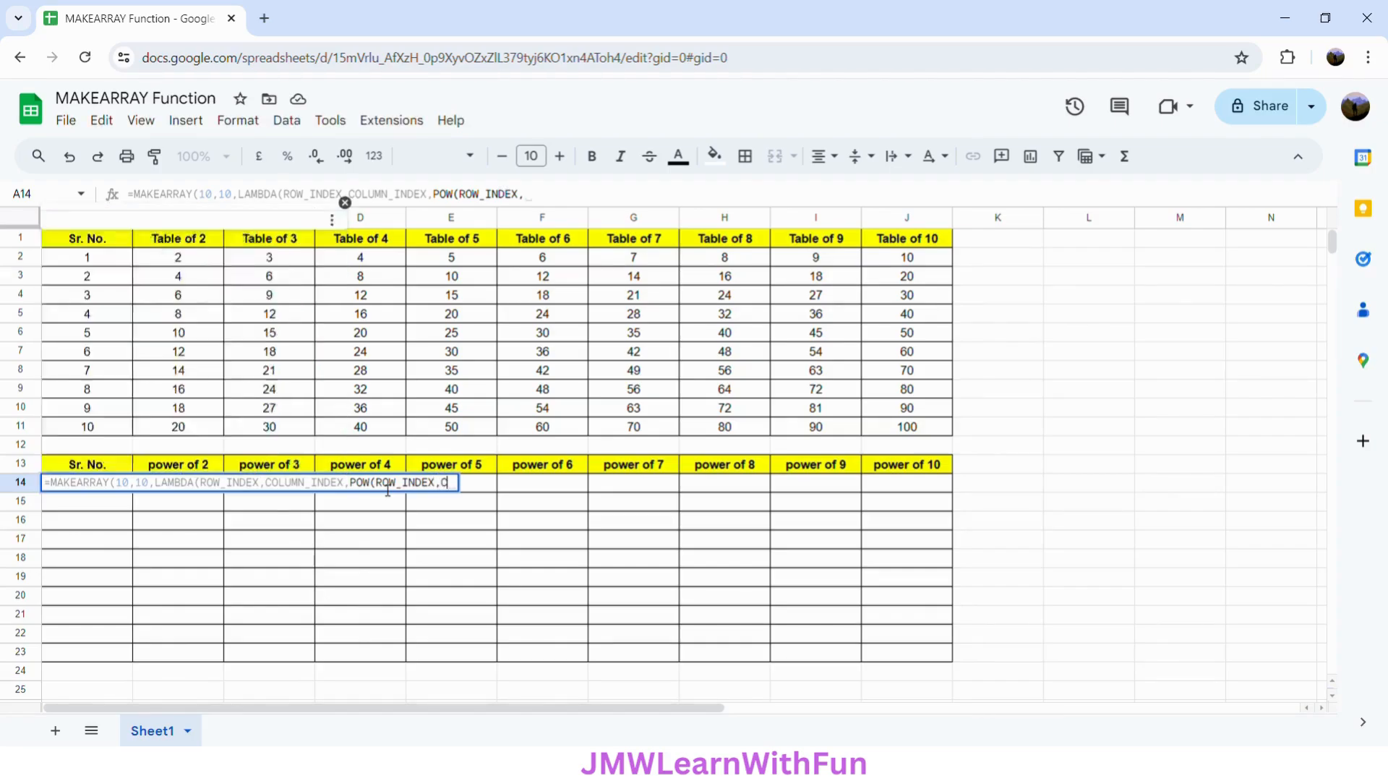
pyautogui.write('_INDE')
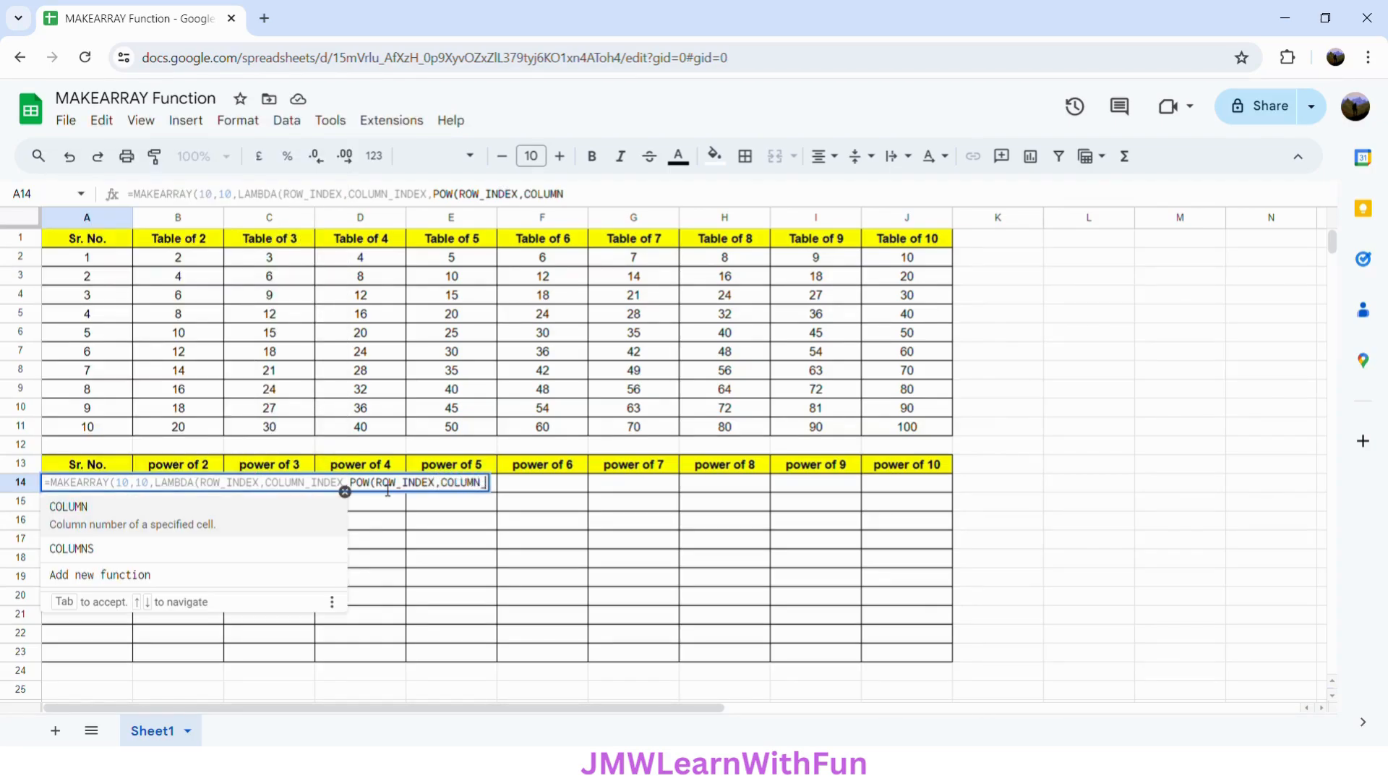
pyautogui.write('X')
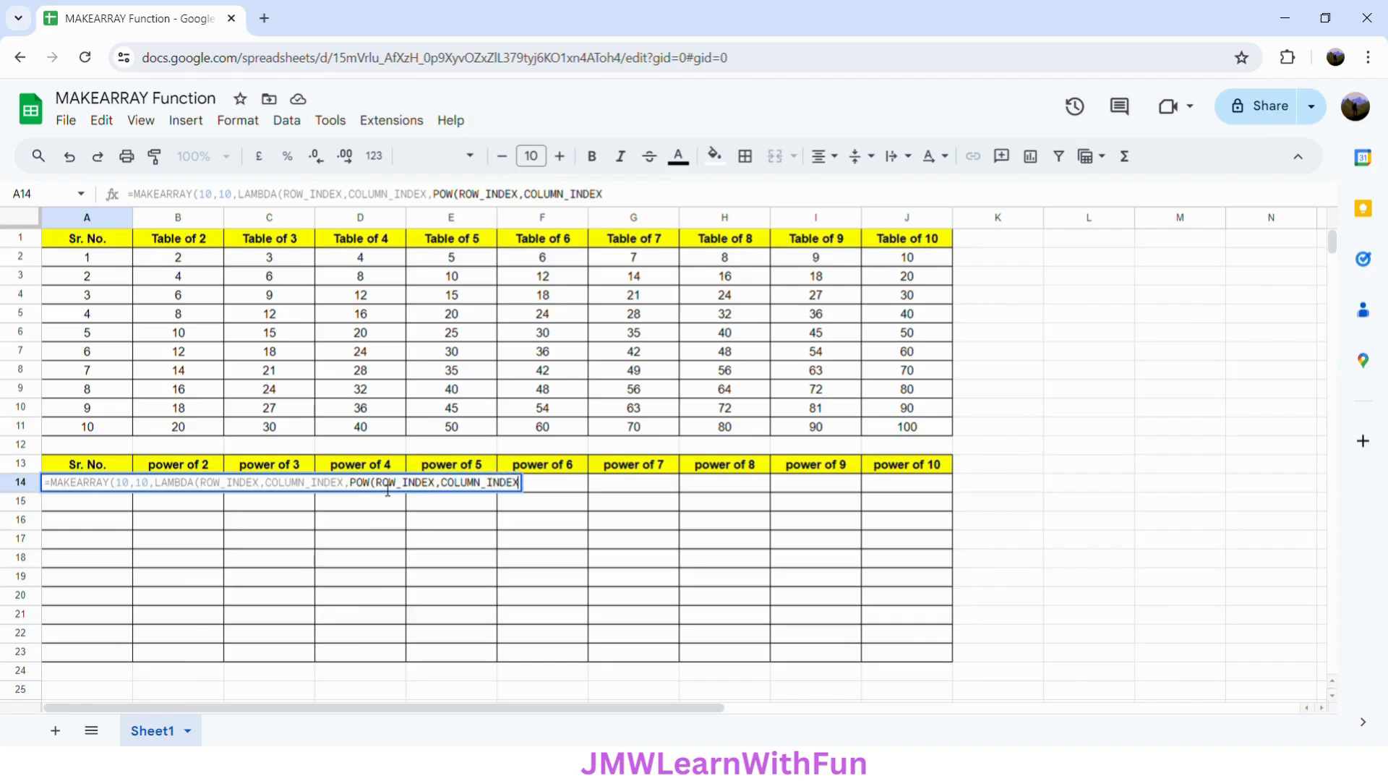
pyautogui.write(')')
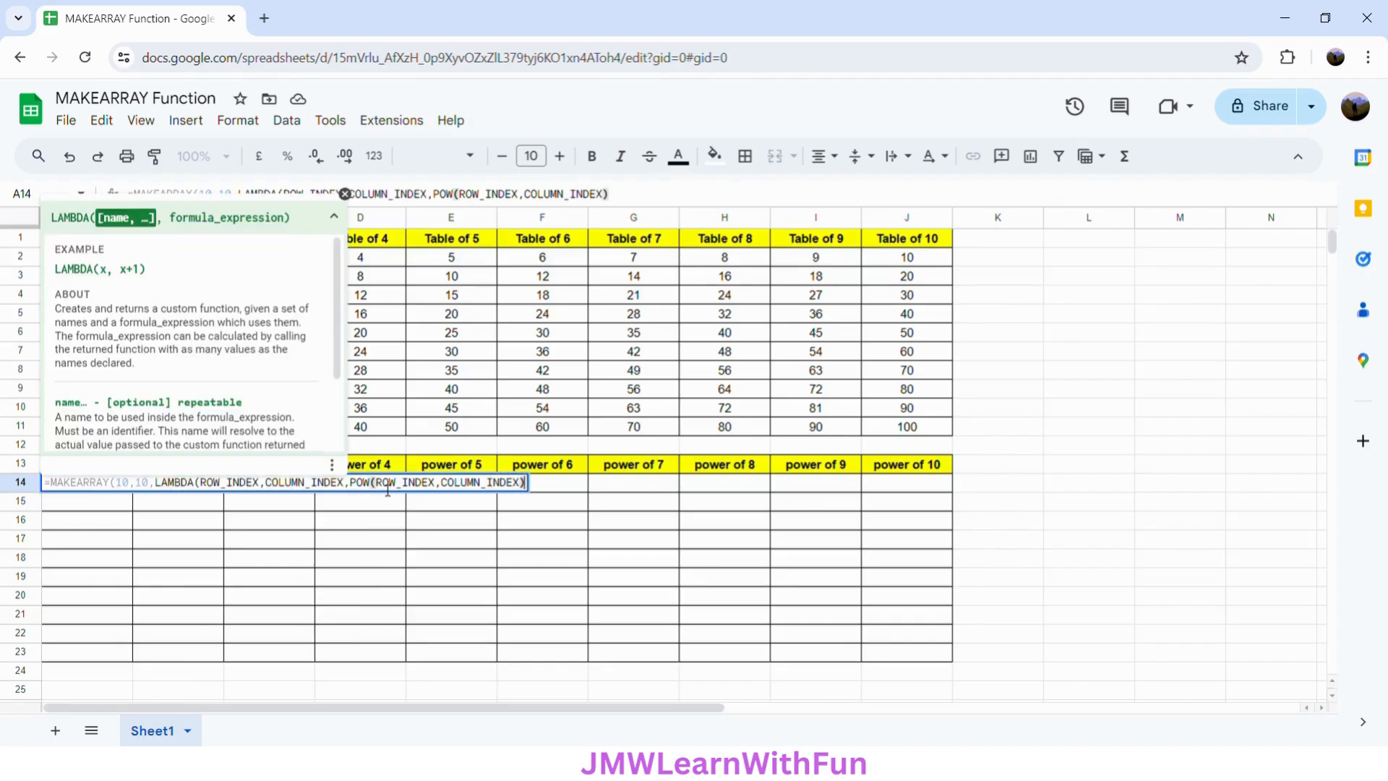
pyautogui.write('))')
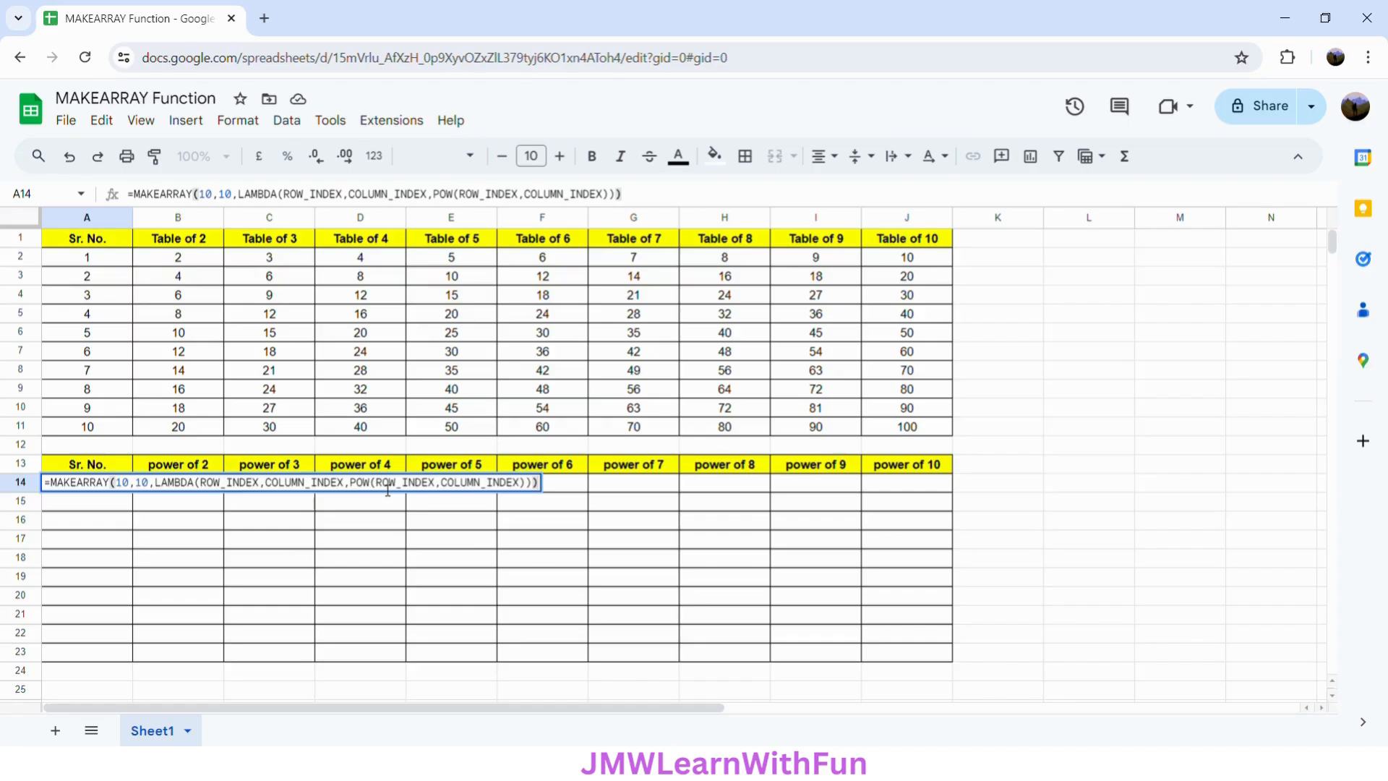
pyautogui.press('Return')
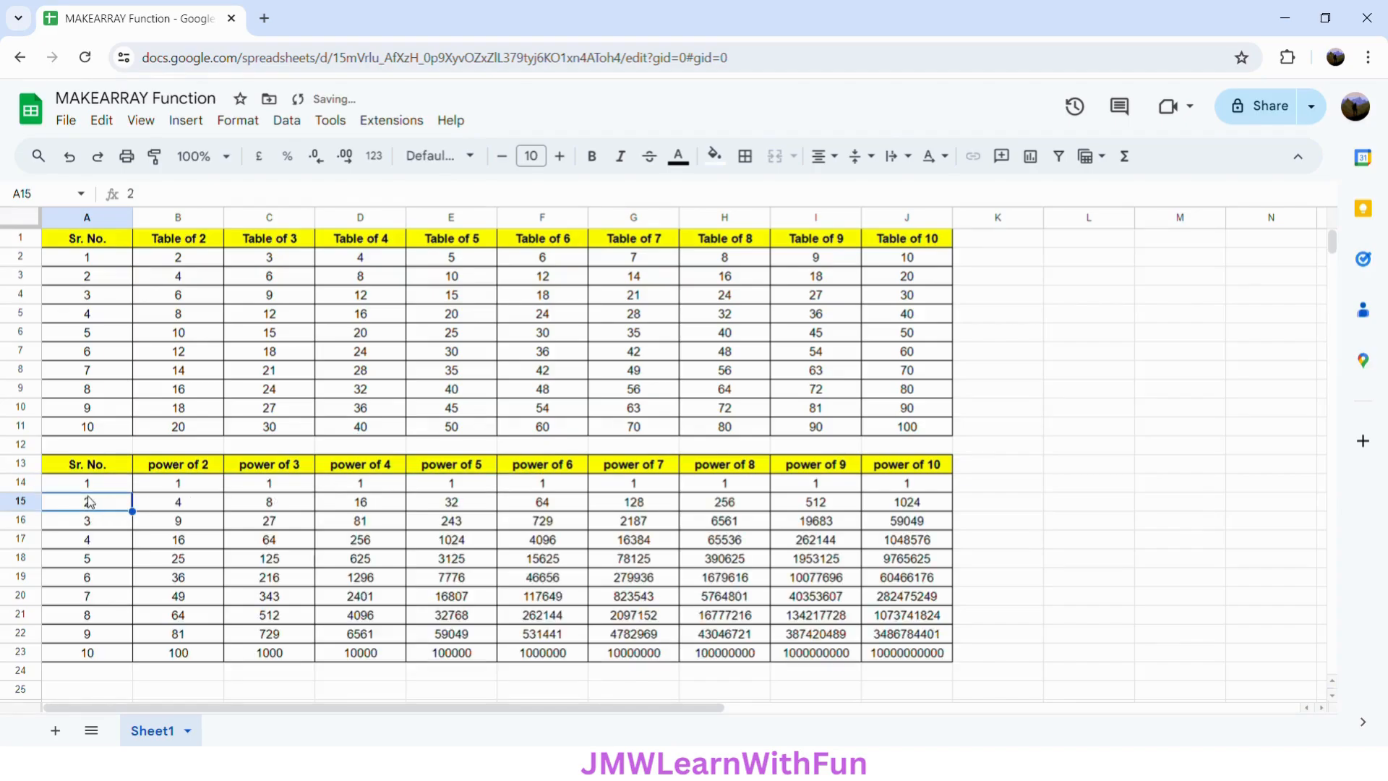
# - Select cells in both generated tables to inspect their formulas and values
pyautogui.click(105, 489)
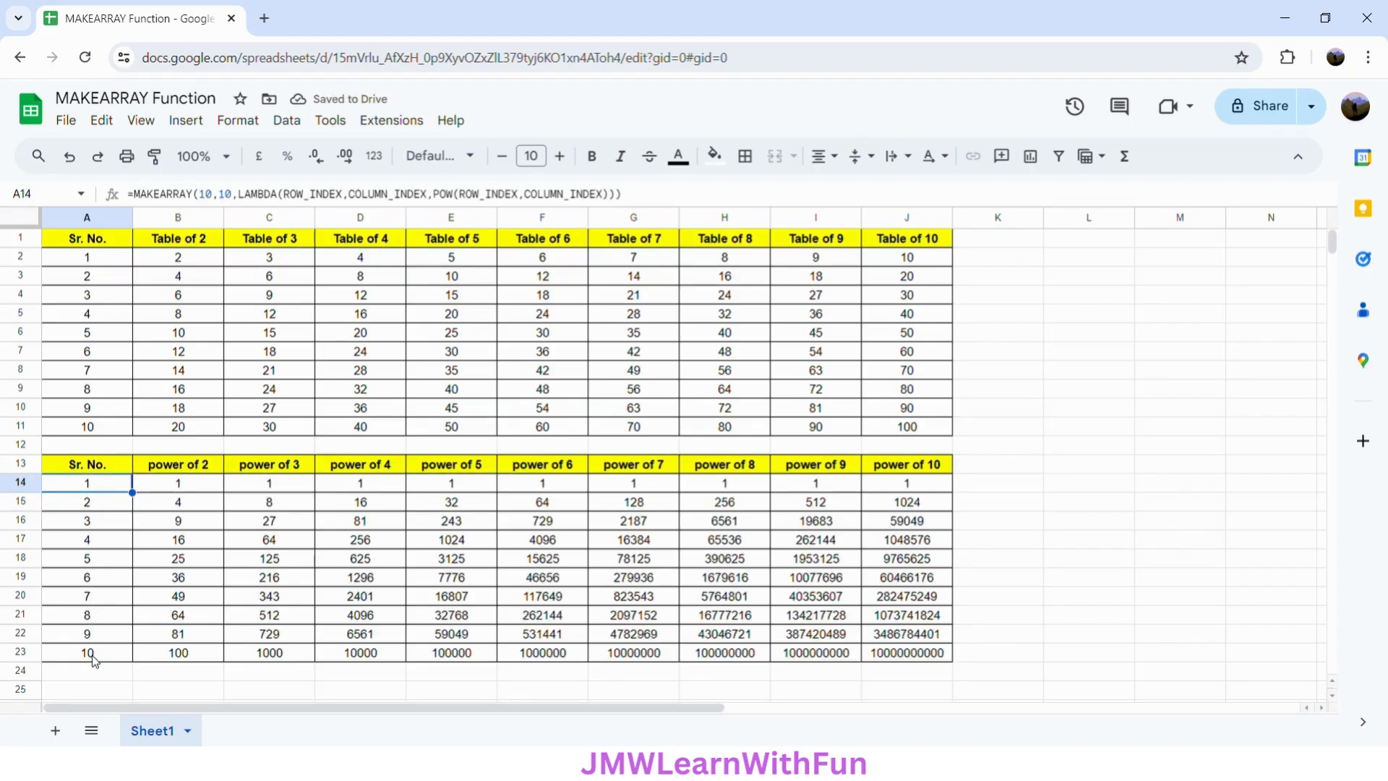
pyautogui.click(200, 489)
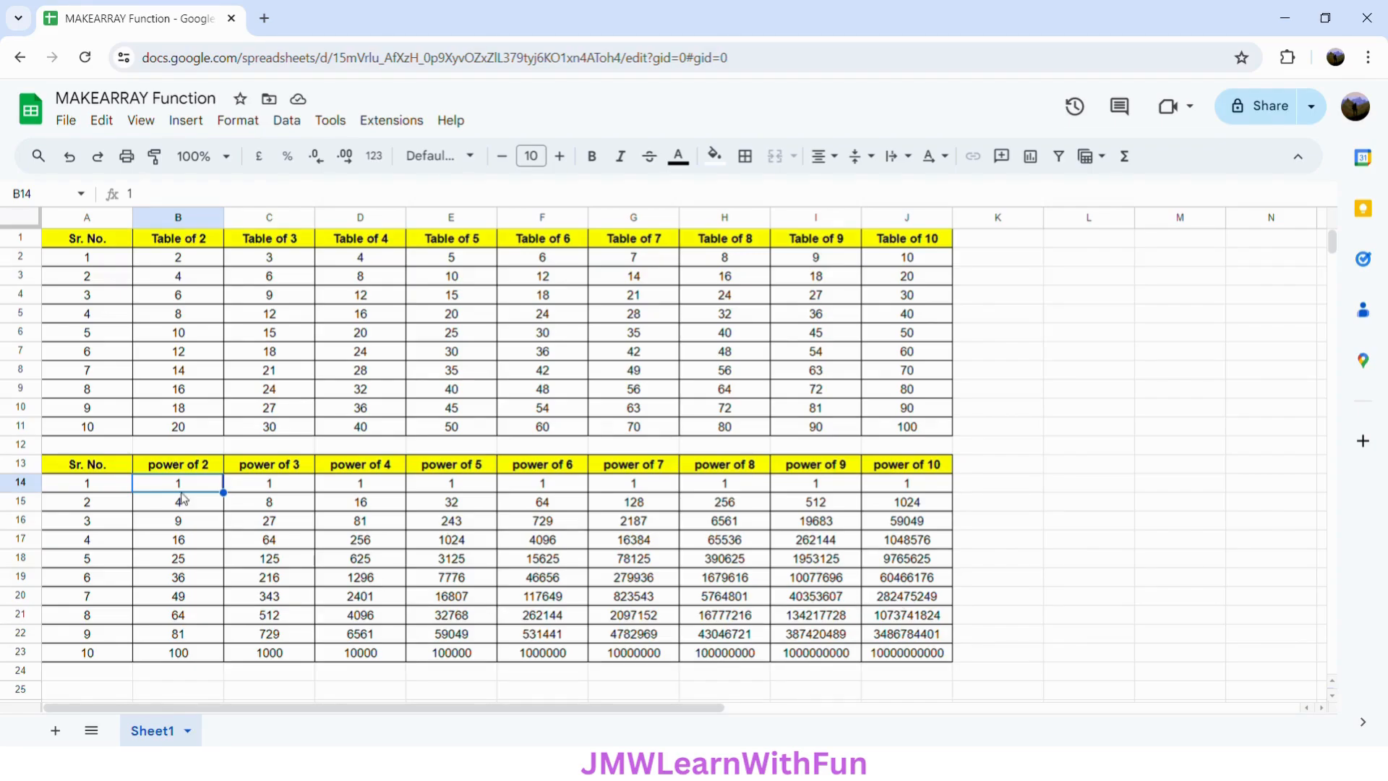
pyautogui.click(109, 240)
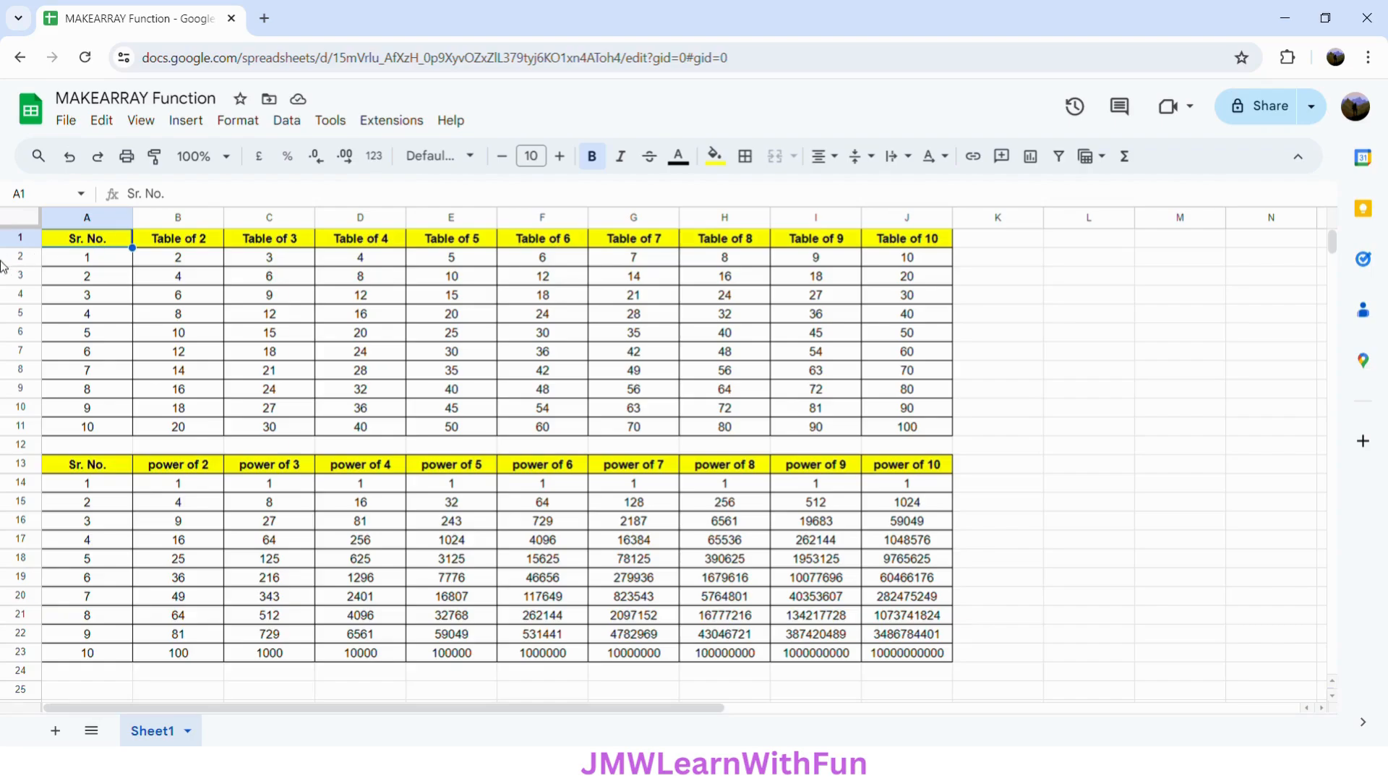
pyautogui.click(118, 260)
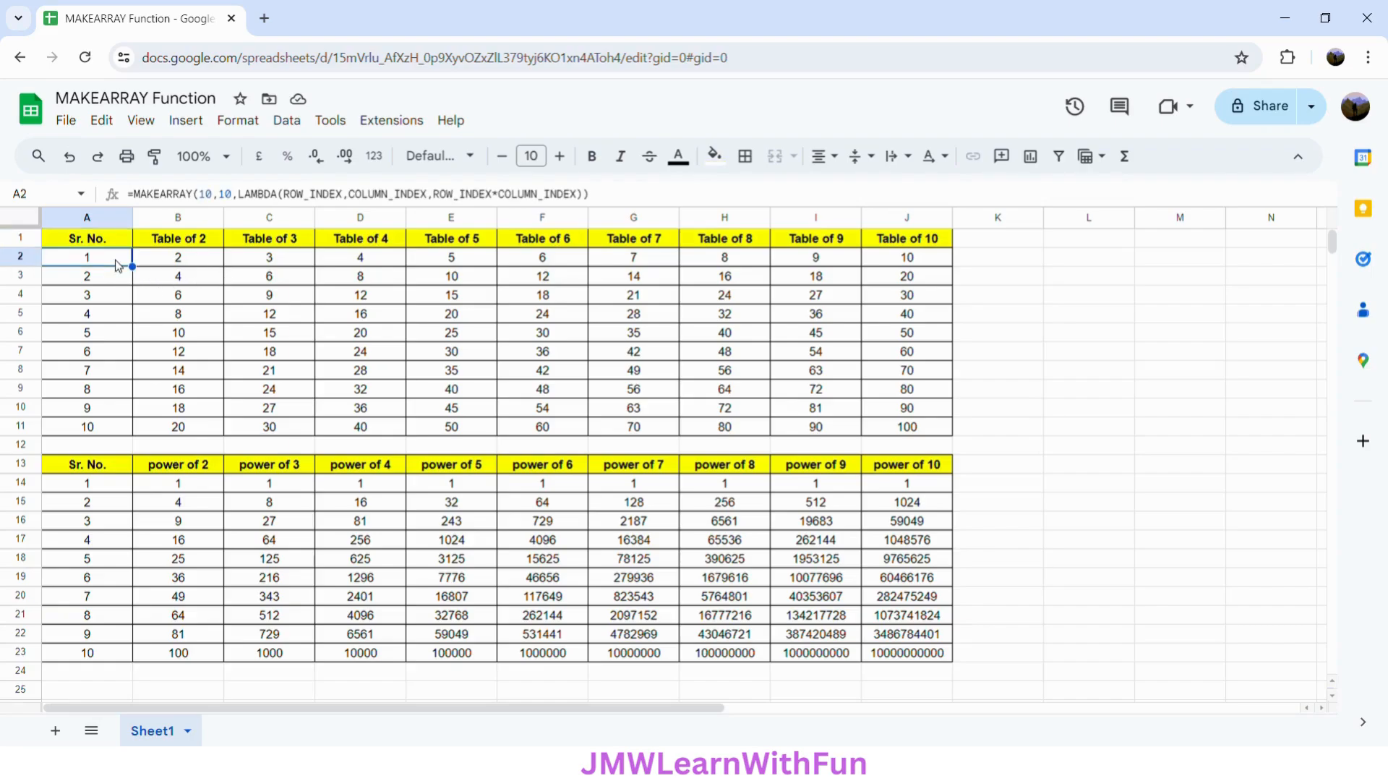